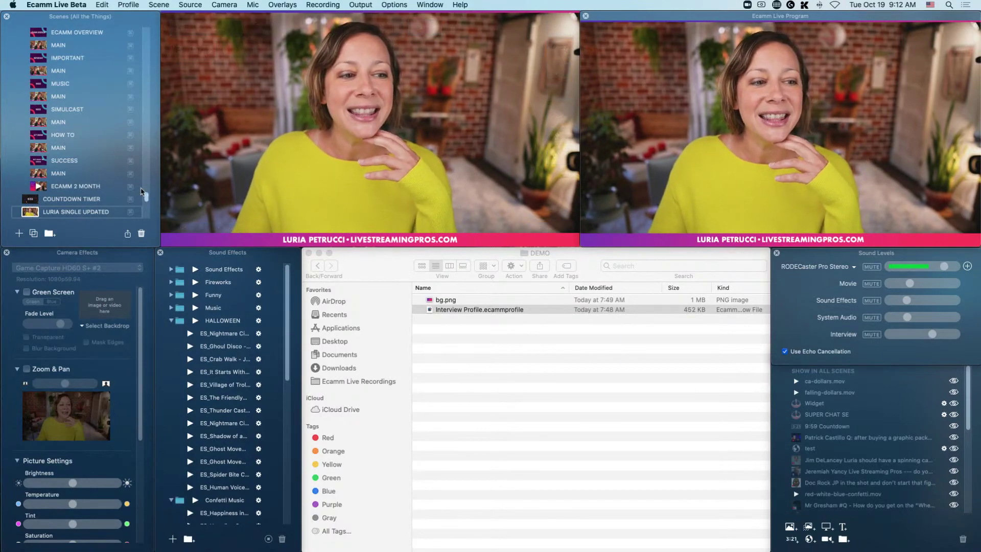
Collapse the LSP TEST OVERLAYS folder in the scene list
{"action": "left_click_drag", "start_coordinate": [147, 198], "coordinate": [154, 141]}
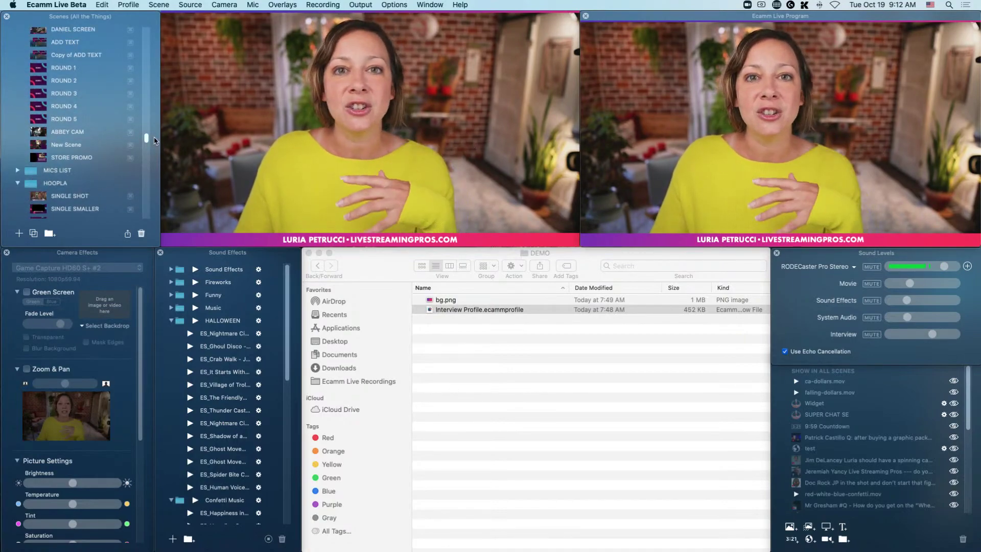
{"action": "left_click_drag", "start_coordinate": [154, 141], "coordinate": [154, 137]}
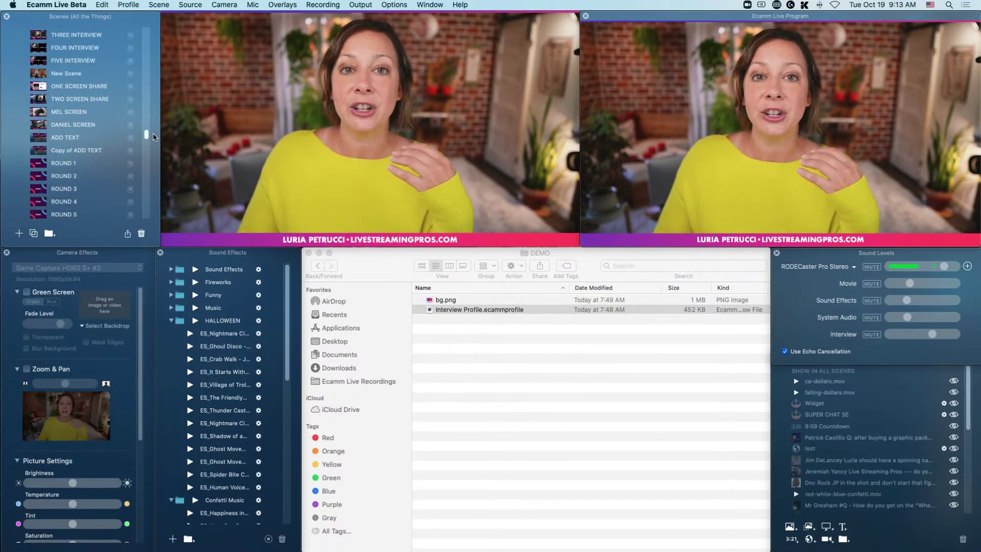
{"action": "left_click_drag", "start_coordinate": [154, 137], "coordinate": [147, 114]}
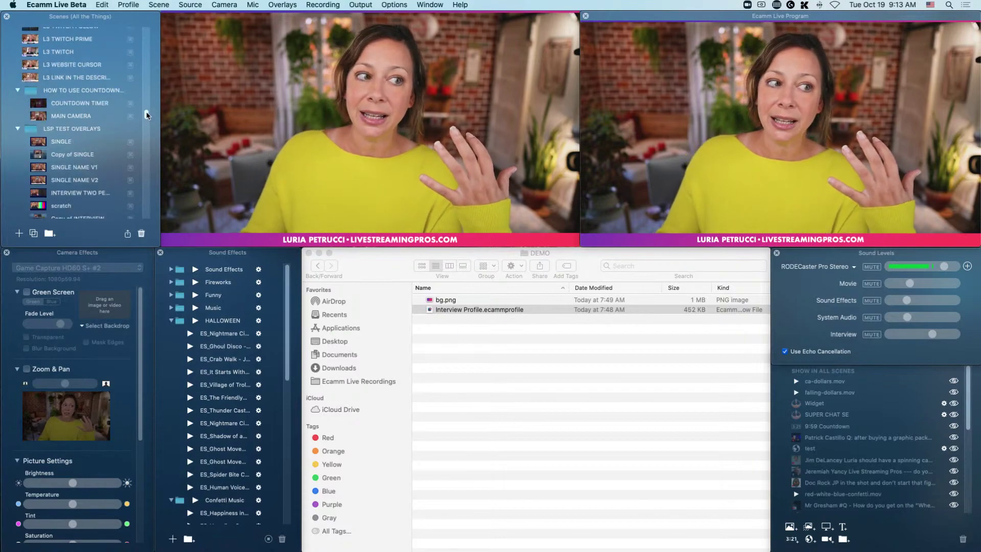
{"action": "left_click", "coordinate": [18, 130]}
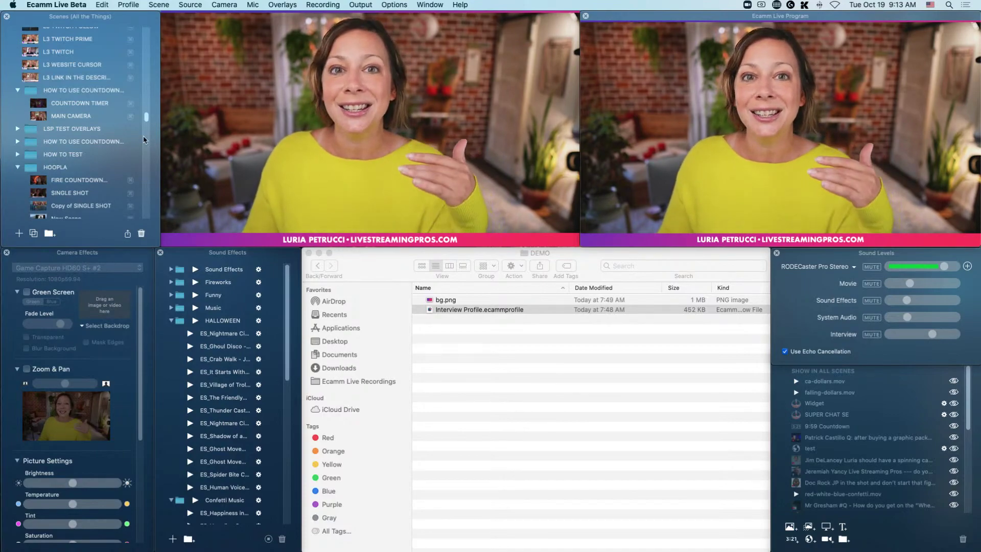
Review the available profiles and browse the scene list down to the end of the demo folder
{"action": "mouse_move", "coordinate": [240, 127]}
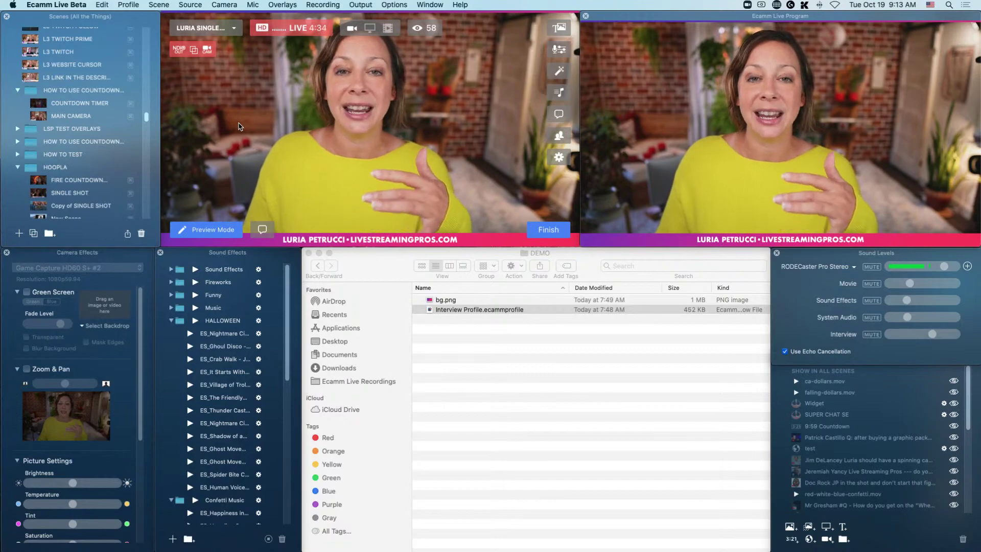
{"action": "left_click", "coordinate": [126, 6]}
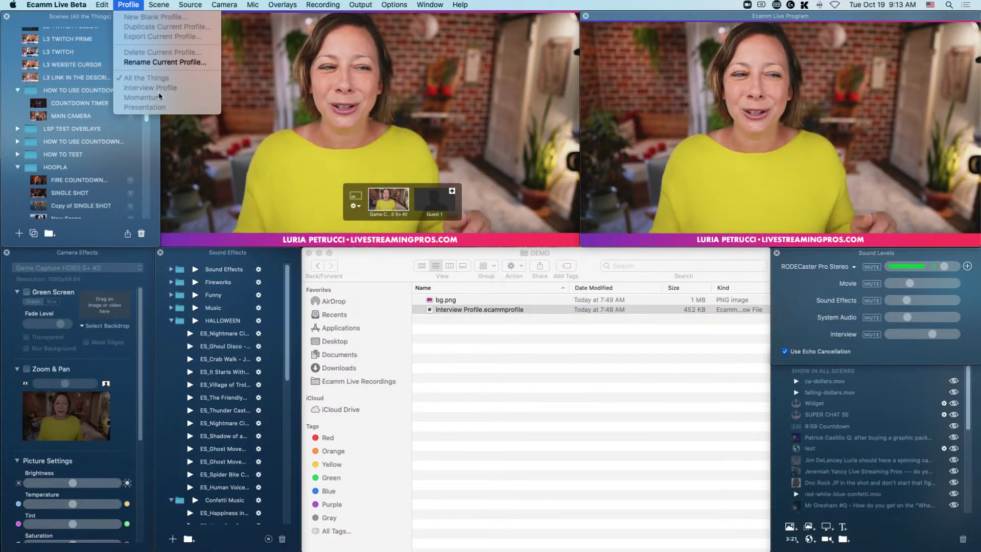
{"action": "left_click", "coordinate": [128, 10]}
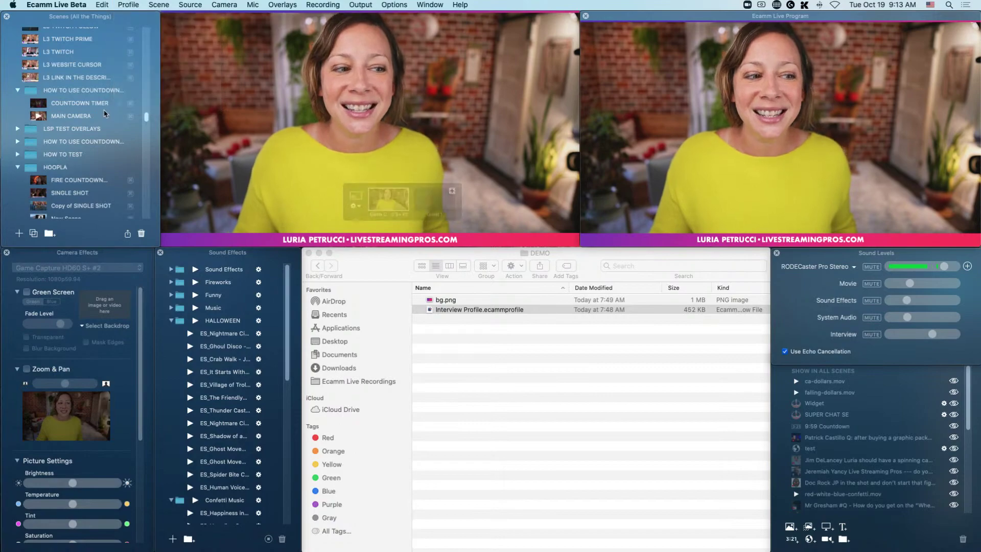
{"action": "scroll", "coordinate": [95, 166], "scroll_direction": "down", "scroll_amount": 8}
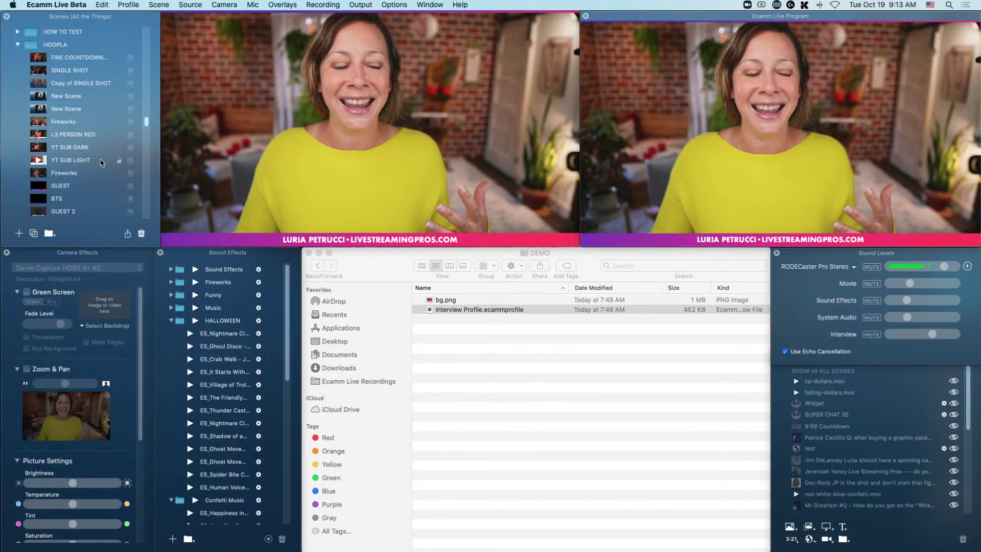
{"action": "scroll", "coordinate": [101, 163], "scroll_direction": "down", "scroll_amount": 8}
{"action": "left_click_drag", "start_coordinate": [146, 129], "coordinate": [144, 222]}
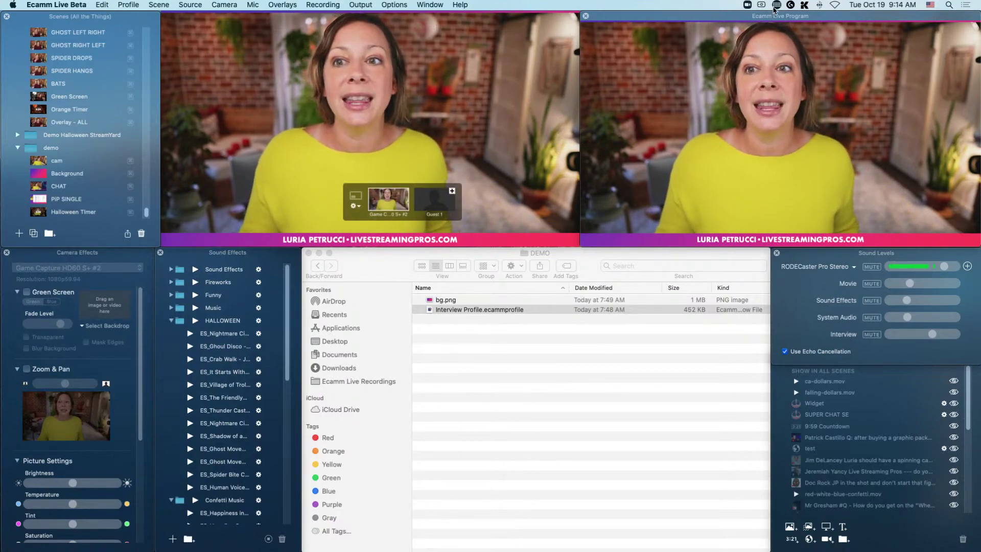
Examine the Stream Deck profile list and compare it with the Ecamm Live profile list
{"action": "left_click", "coordinate": [776, 6]}
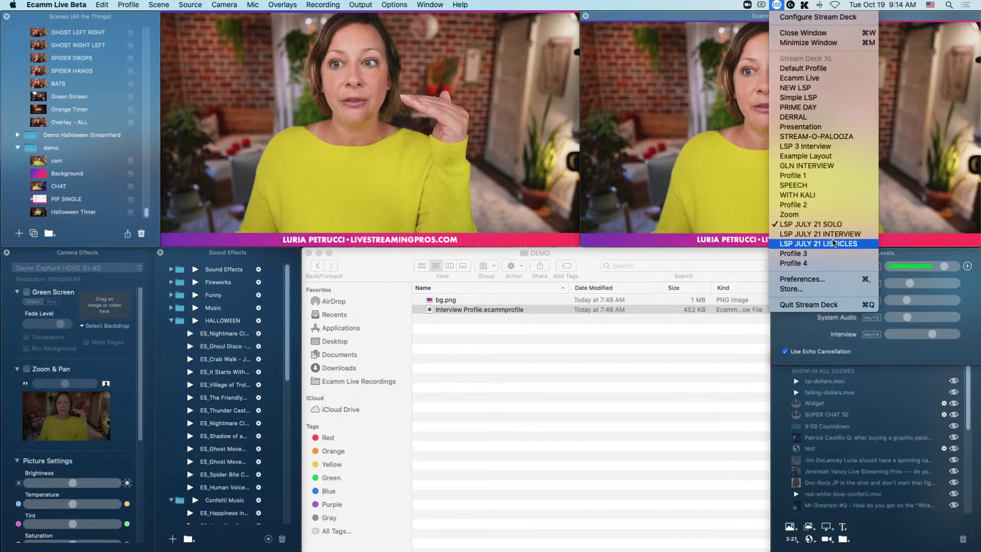
{"action": "left_click", "coordinate": [775, 7]}
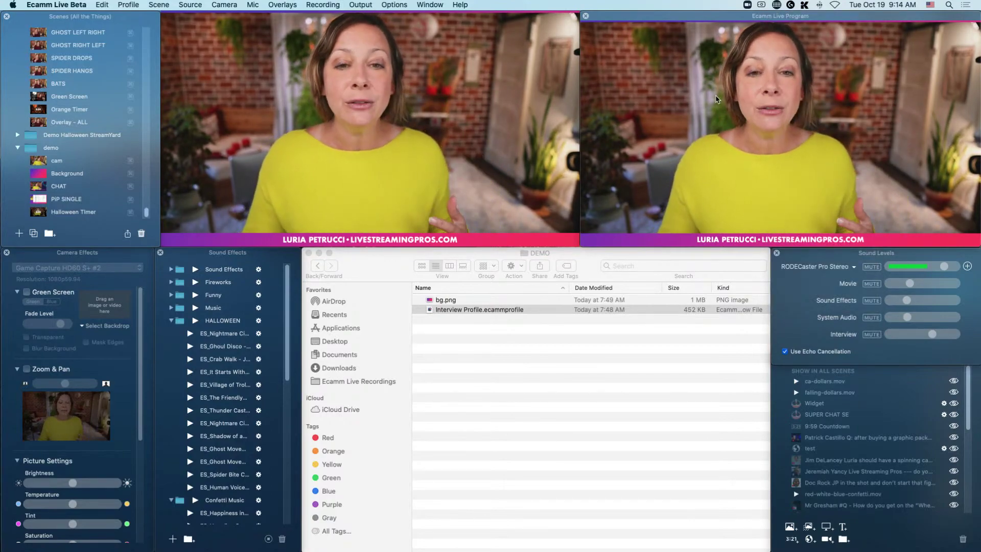
{"action": "left_click", "coordinate": [578, 388]}
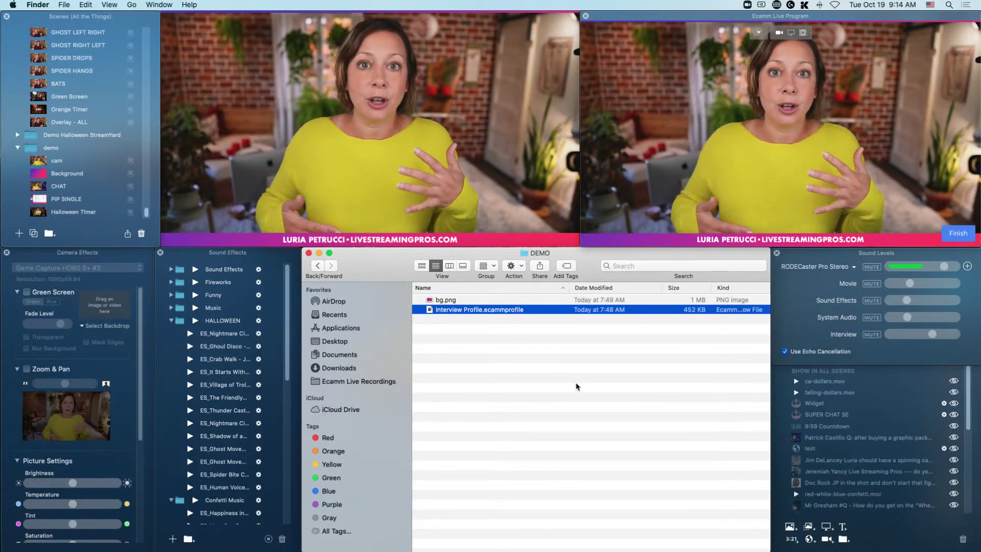
{"action": "left_click", "coordinate": [176, 114]}
{"action": "left_click", "coordinate": [128, 5]}
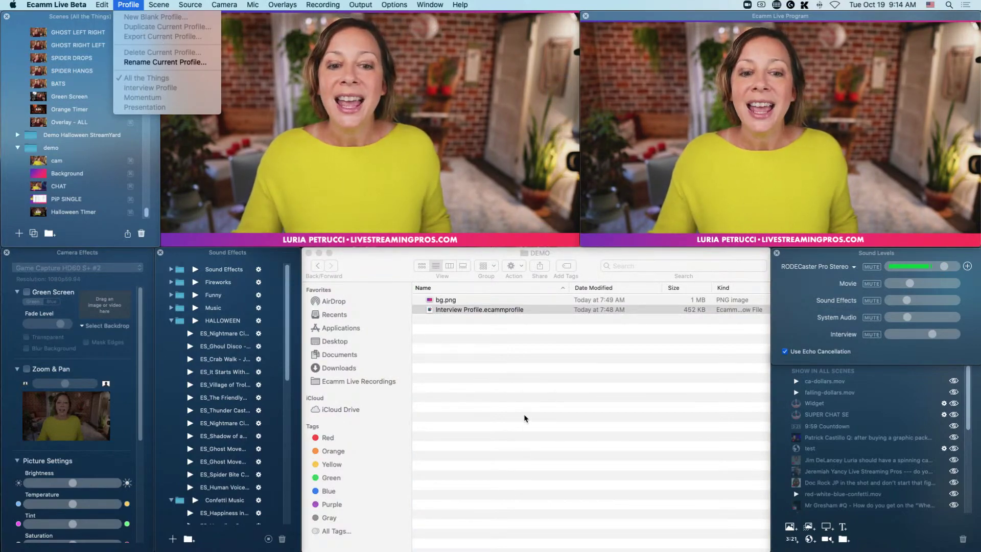
{"action": "left_click", "coordinate": [492, 310]}
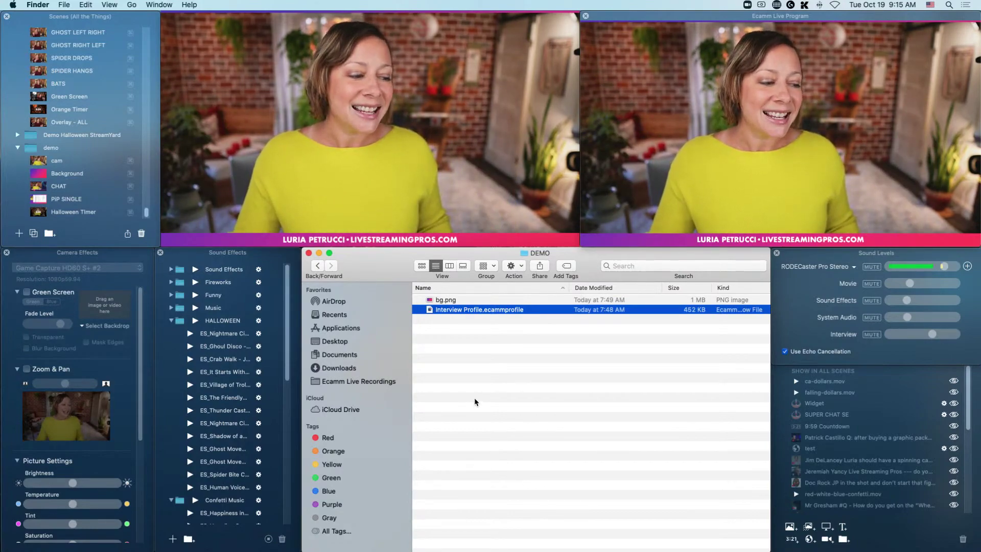
{"action": "left_click", "coordinate": [458, 95]}
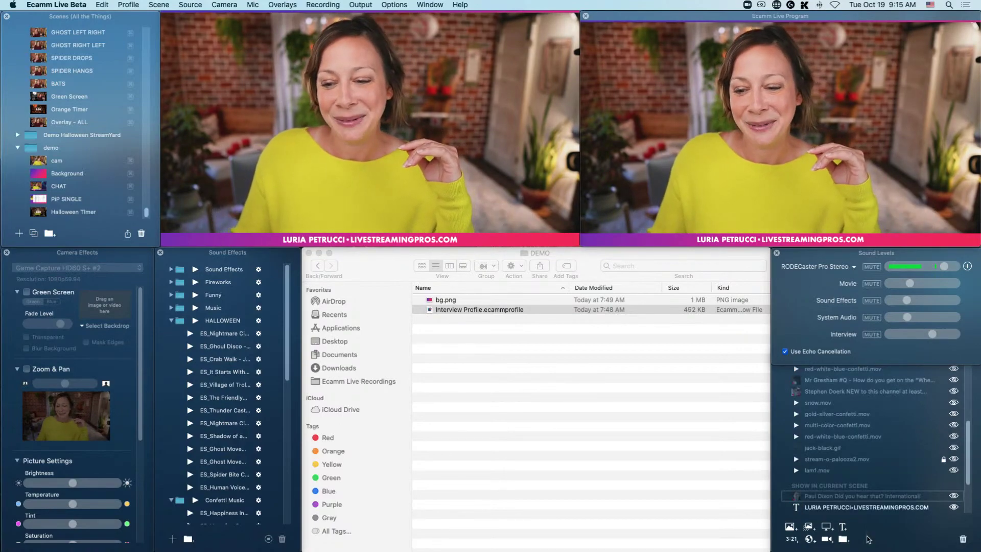
Reposition the Overlays panel higher, over the lower part of the Sound Levels panel, with its overlay creation controls visible
{"action": "scroll", "coordinate": [966, 439], "scroll_direction": "down", "scroll_amount": 3}
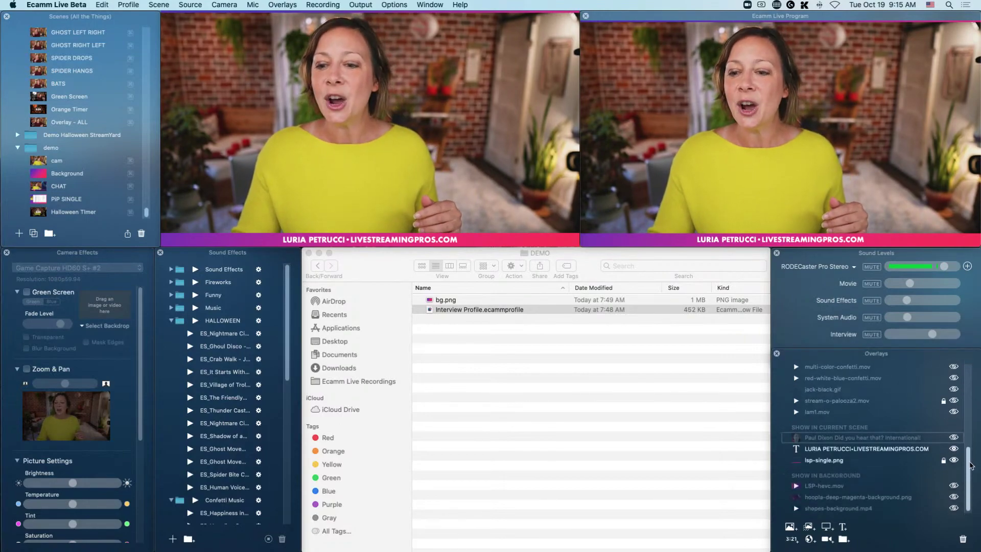
{"action": "mouse_move", "coordinate": [880, 356]}
{"action": "left_mouse_down"}
{"action": "mouse_move", "coordinate": [707, 259]}
{"action": "mouse_move", "coordinate": [880, 367]}
{"action": "left_mouse_up"}
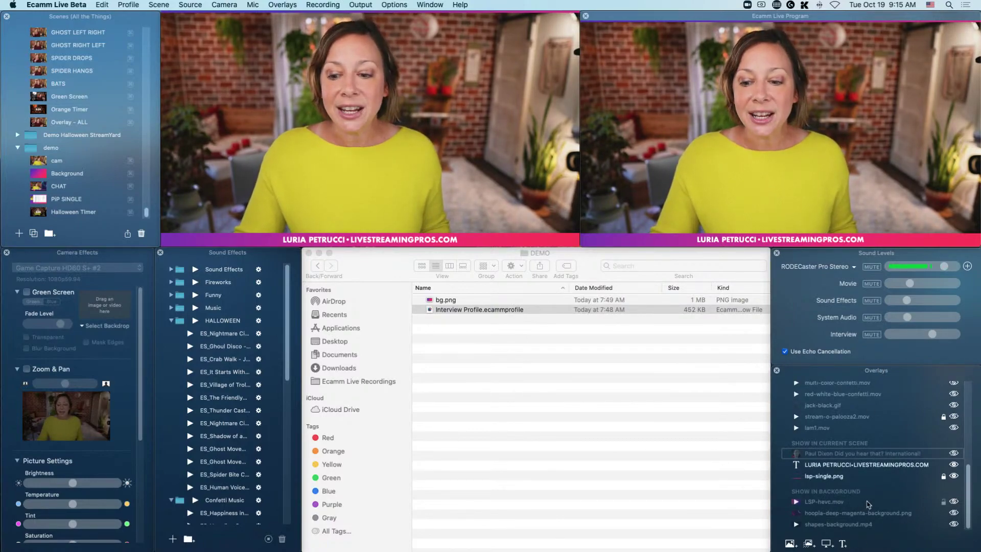
{"action": "left_click_drag", "start_coordinate": [878, 364], "coordinate": [922, 328]}
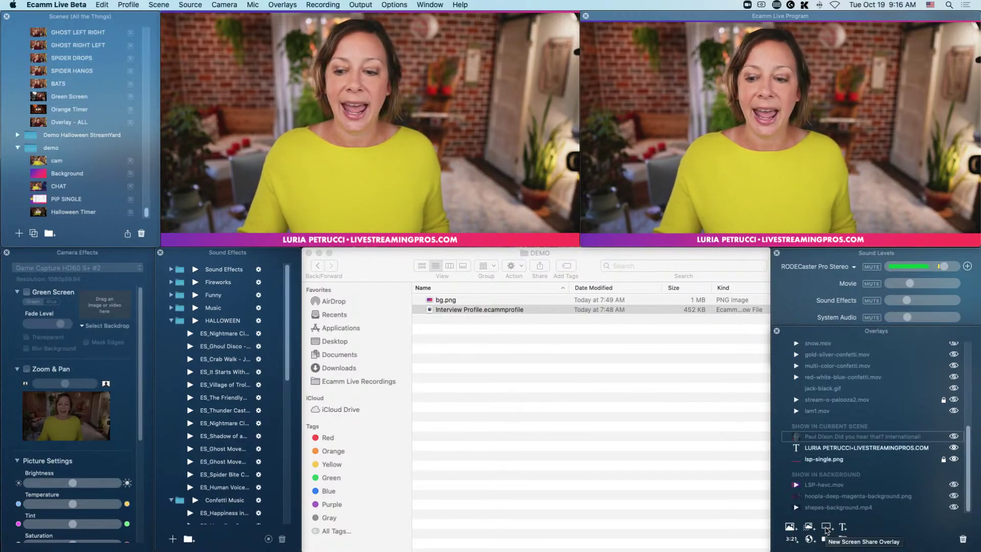
Add a screen share overlay showing the Secondary Display to the current scene and hide it from the picture
{"action": "left_click", "coordinate": [826, 528]}
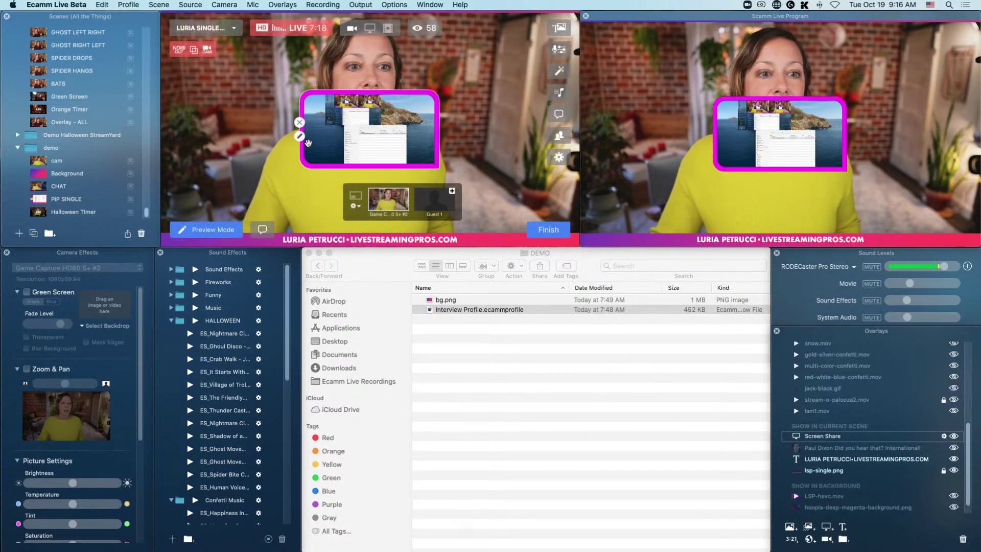
{"action": "left_click", "coordinate": [301, 137]}
{"action": "left_click", "coordinate": [242, 91]}
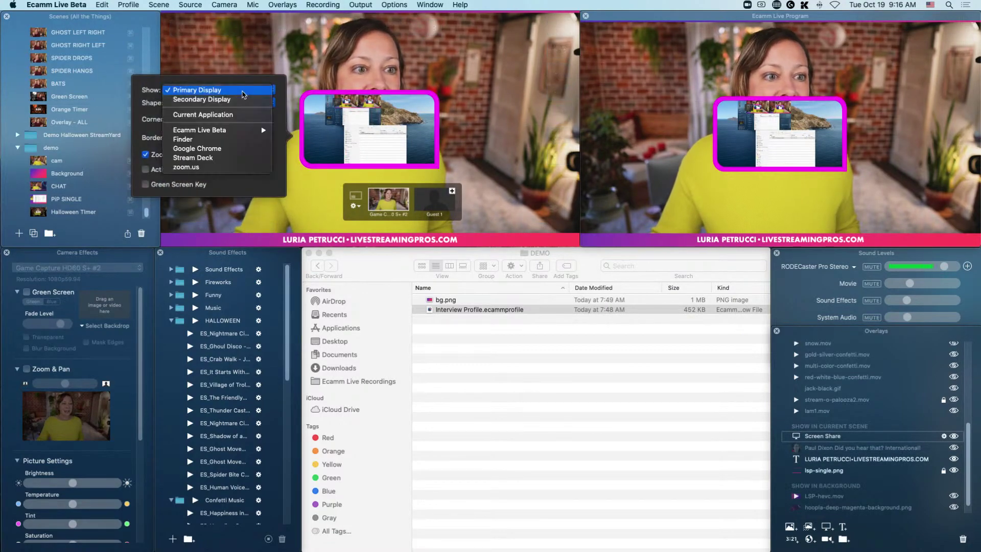
{"action": "left_click", "coordinate": [242, 99]}
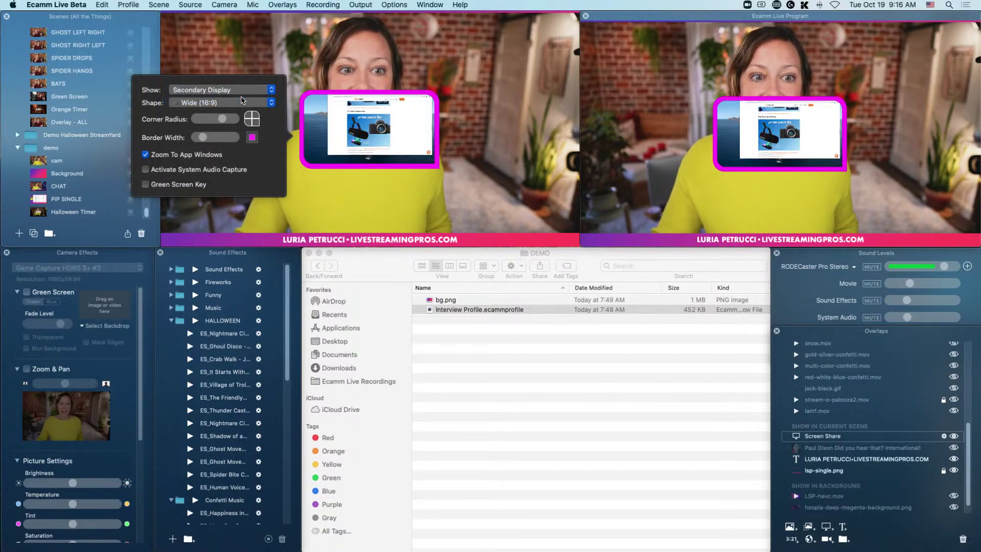
{"action": "mouse_move", "coordinate": [404, 134]}
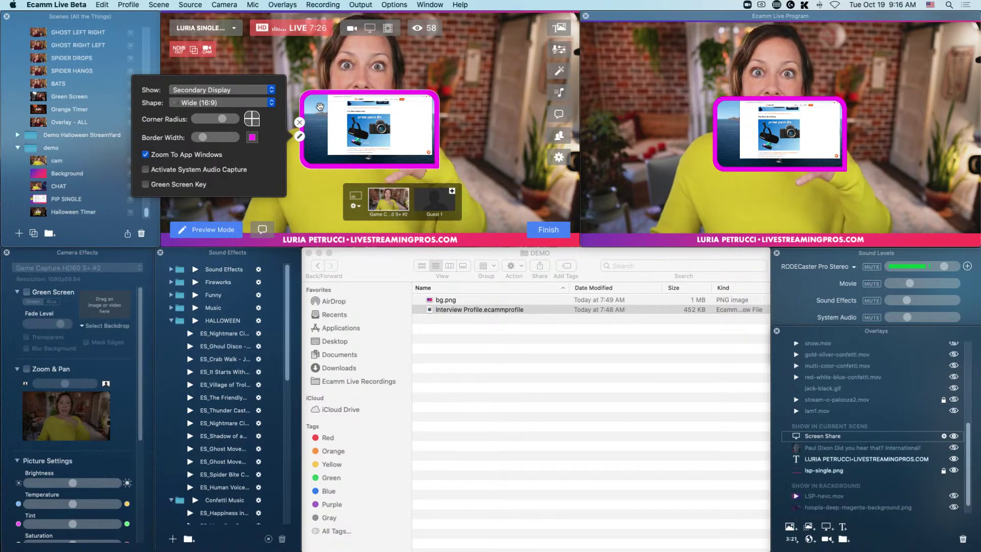
{"action": "left_click_drag", "start_coordinate": [320, 106], "coordinate": [437, 140]}
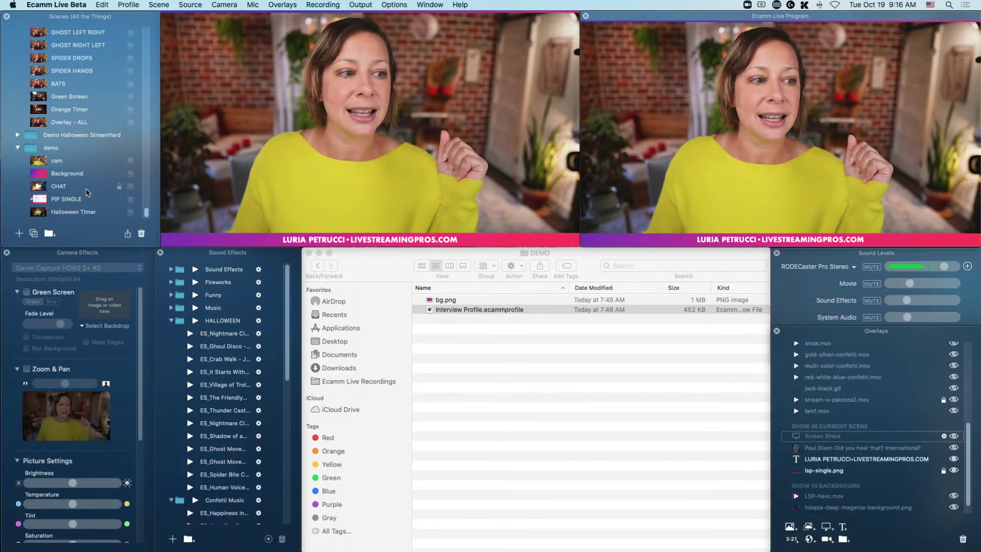
Add a camera overlay to the Background scene in the demo folder and set its border color to White
{"action": "left_click", "coordinate": [39, 175]}
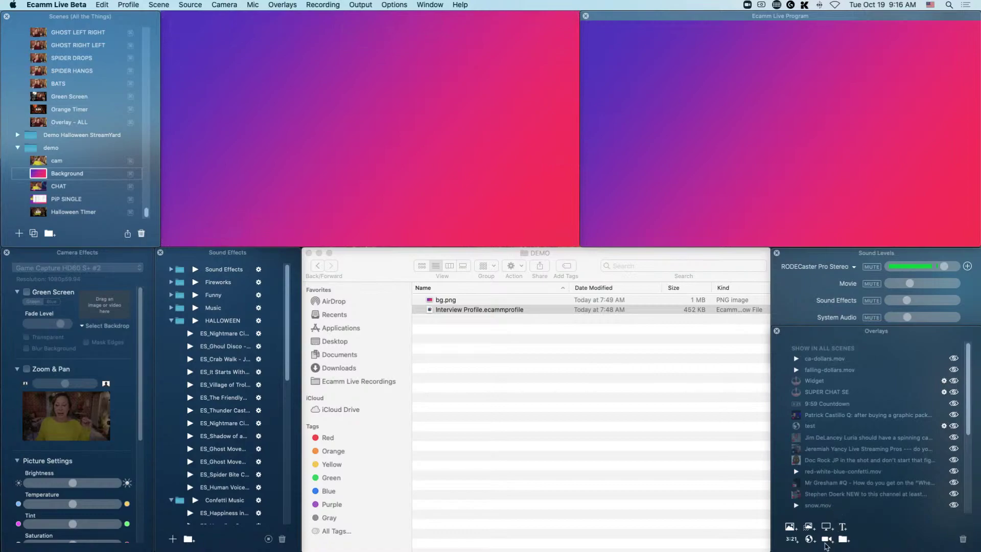
{"action": "left_click", "coordinate": [826, 539]}
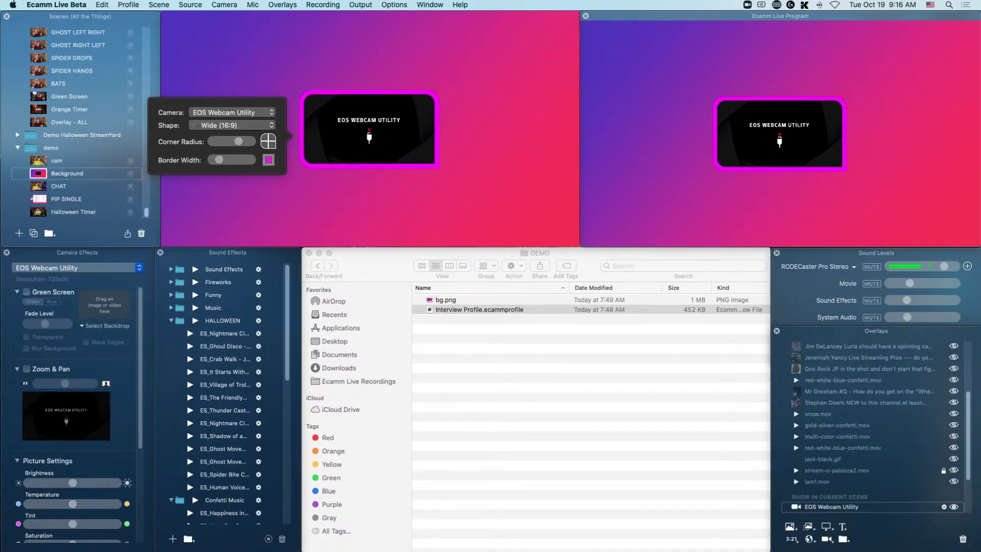
{"action": "left_click", "coordinate": [269, 160]}
{"action": "left_click_drag", "start_coordinate": [334, 200], "coordinate": [364, 218]}
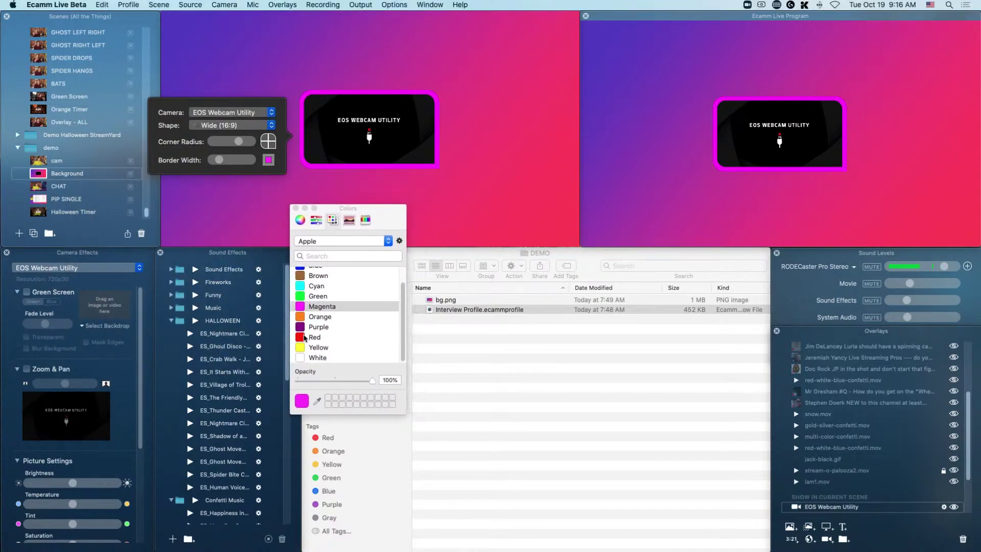
{"action": "left_click", "coordinate": [315, 358]}
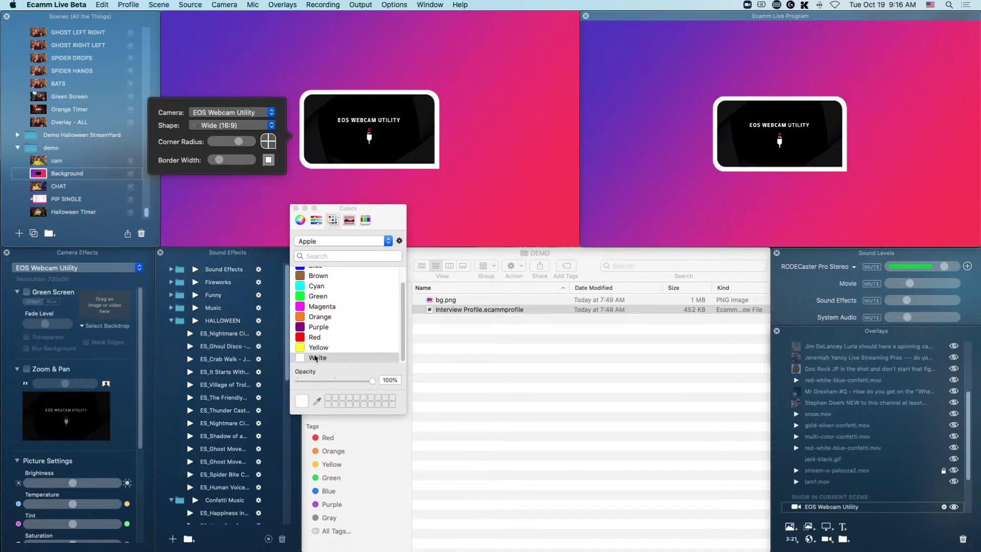
{"action": "left_click", "coordinate": [296, 209]}
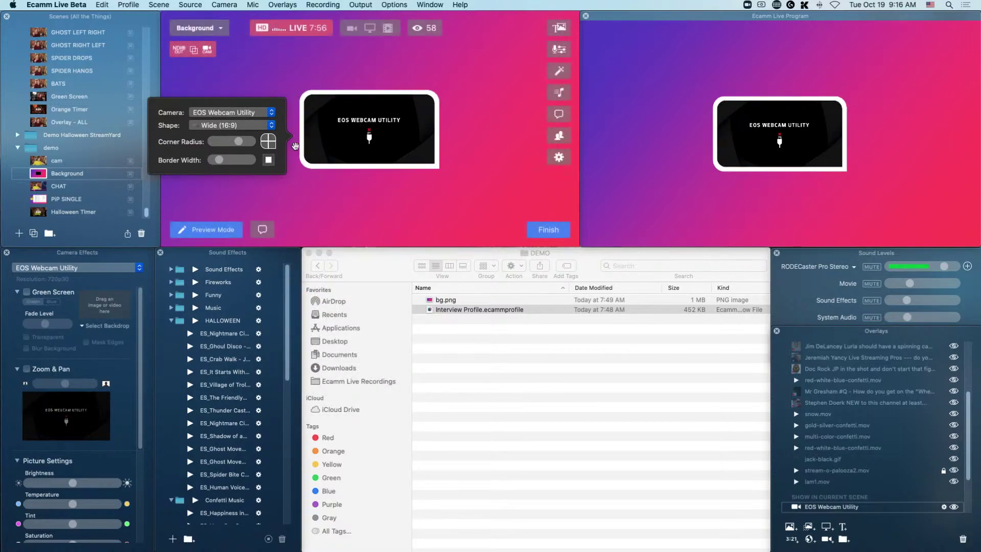
Set the camera overlay's source to Game Capture HD60 S+ #2 and its shape to Squircle
{"action": "left_click", "coordinate": [234, 113]}
{"action": "left_click", "coordinate": [234, 123]}
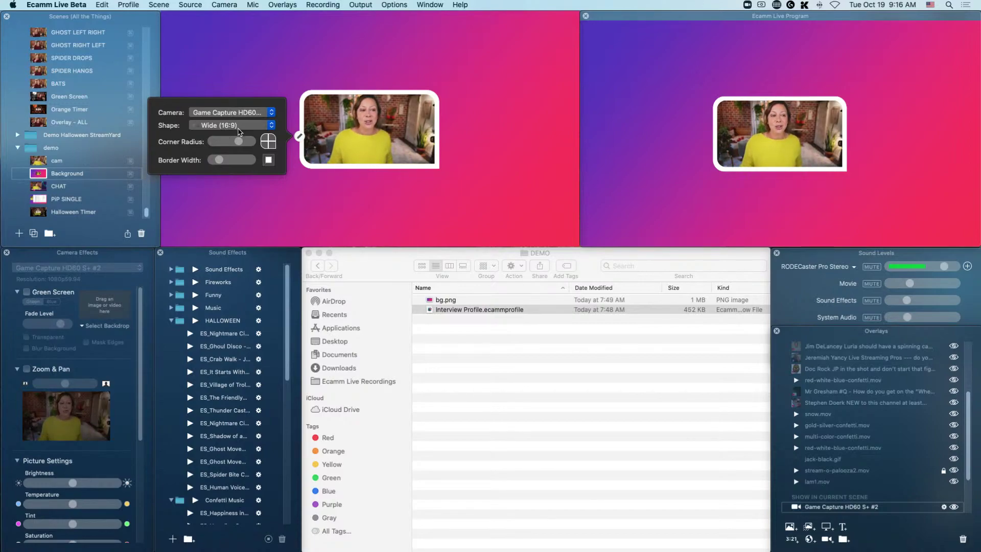
{"action": "left_click", "coordinate": [257, 128]}
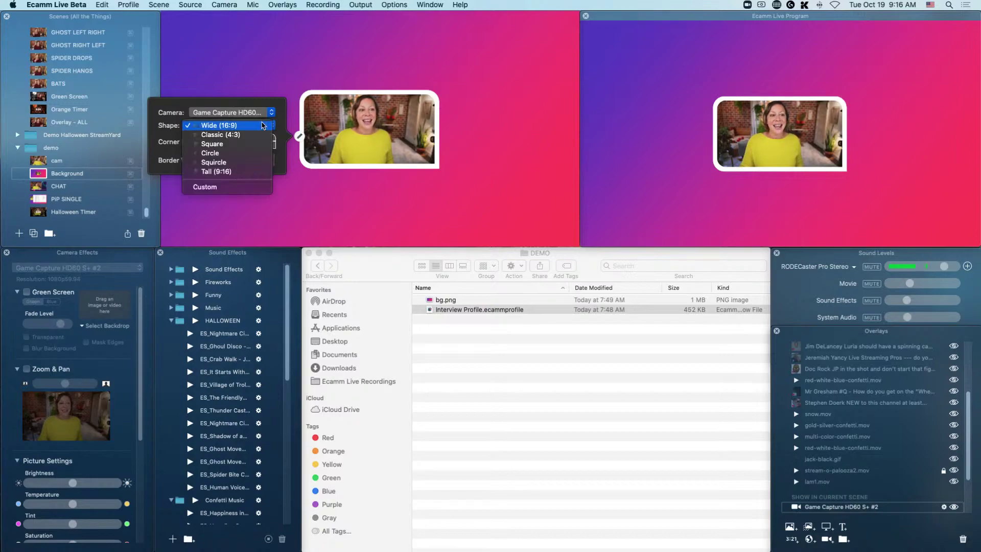
{"action": "left_click", "coordinate": [249, 162]}
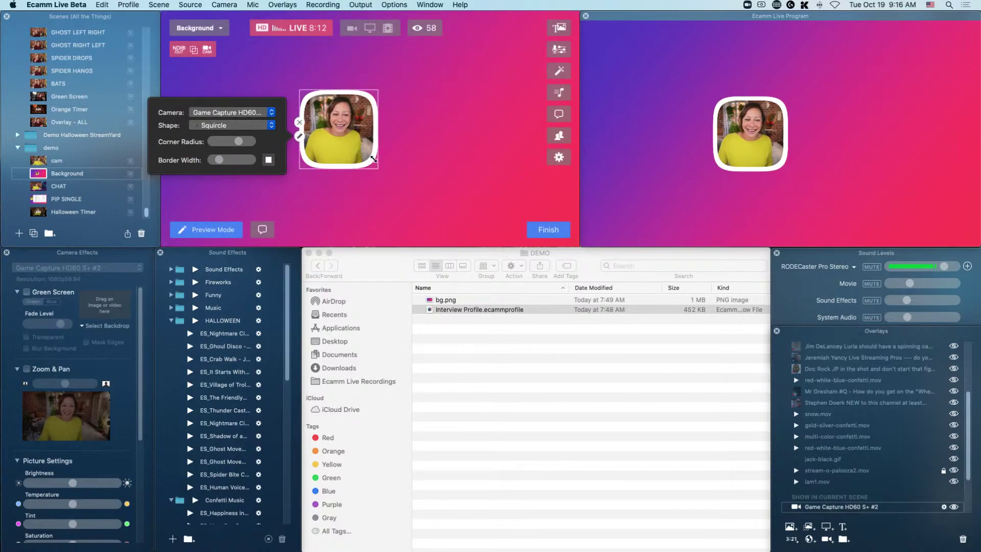
Enlarge the squircle camera overlay to over half the canvas height and move it to the canvas's upper-left corner
{"action": "left_click_drag", "start_coordinate": [375, 165], "coordinate": [429, 225]}
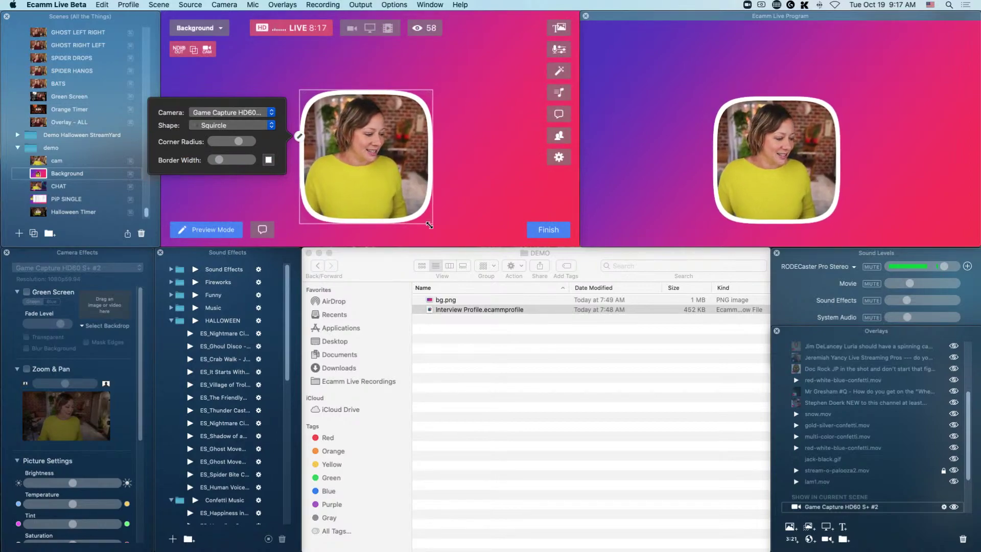
{"action": "left_click", "coordinate": [378, 154]}
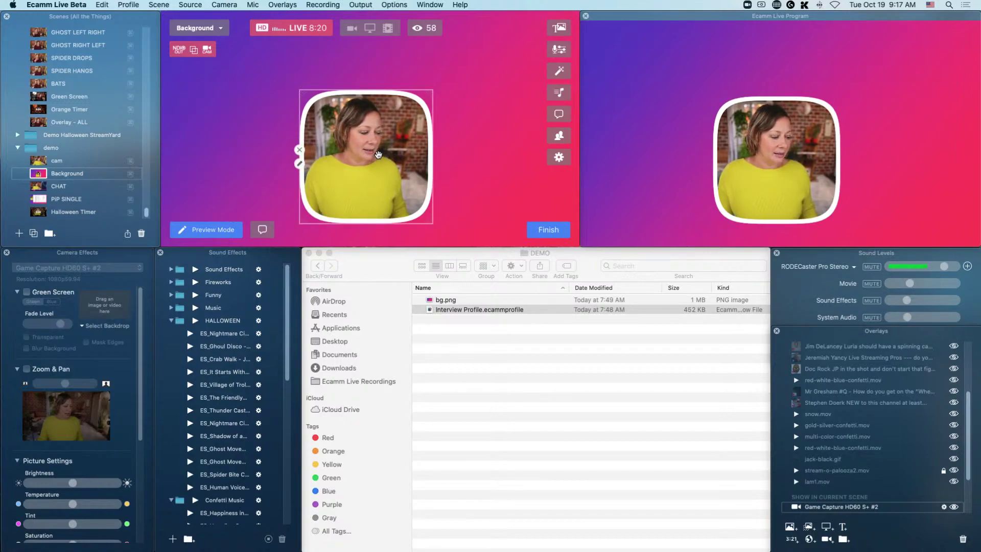
{"action": "left_click_drag", "start_coordinate": [378, 154], "coordinate": [248, 85]}
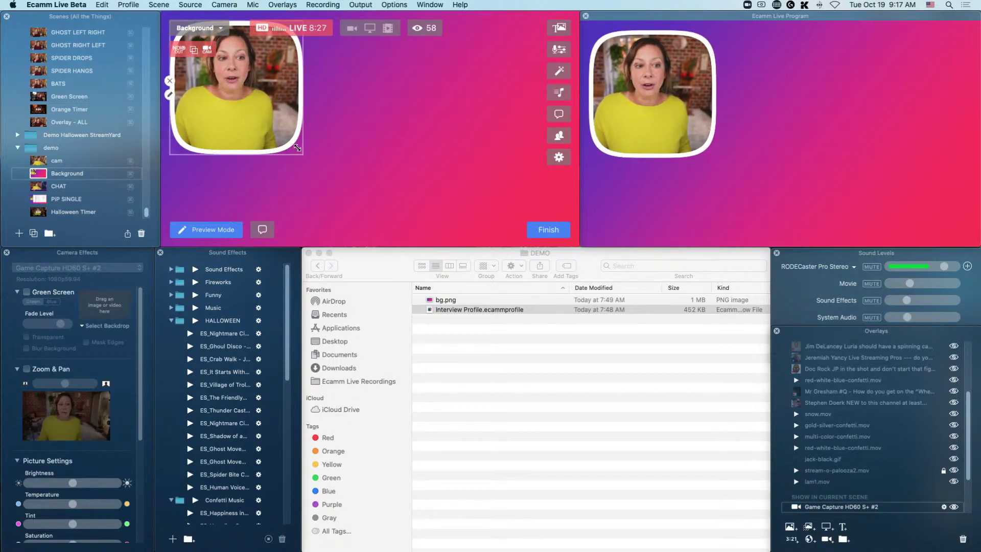
Set the camera overlay's shape to Wide (16:9) and round every corner except the lower-left one
{"action": "left_click", "coordinate": [169, 95]}
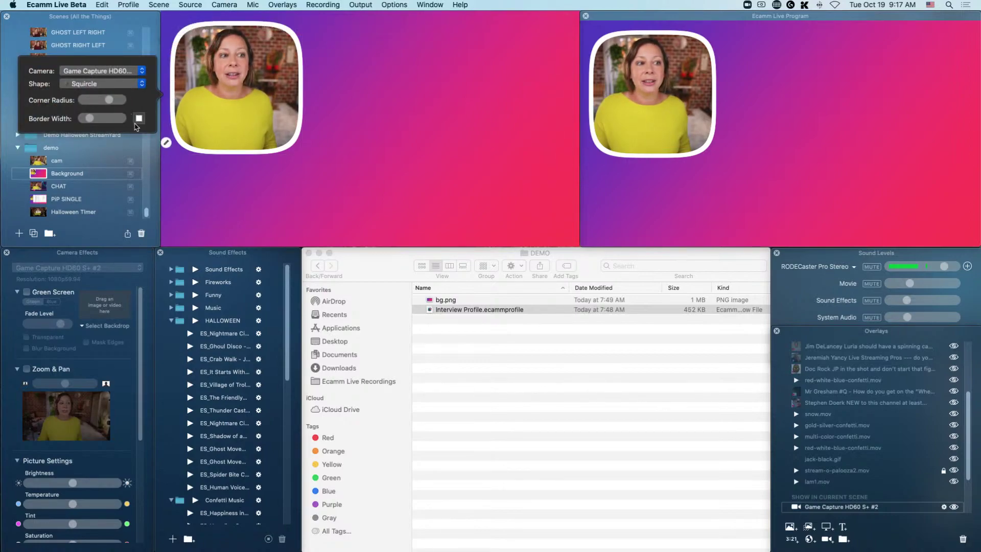
{"action": "left_click", "coordinate": [132, 85]}
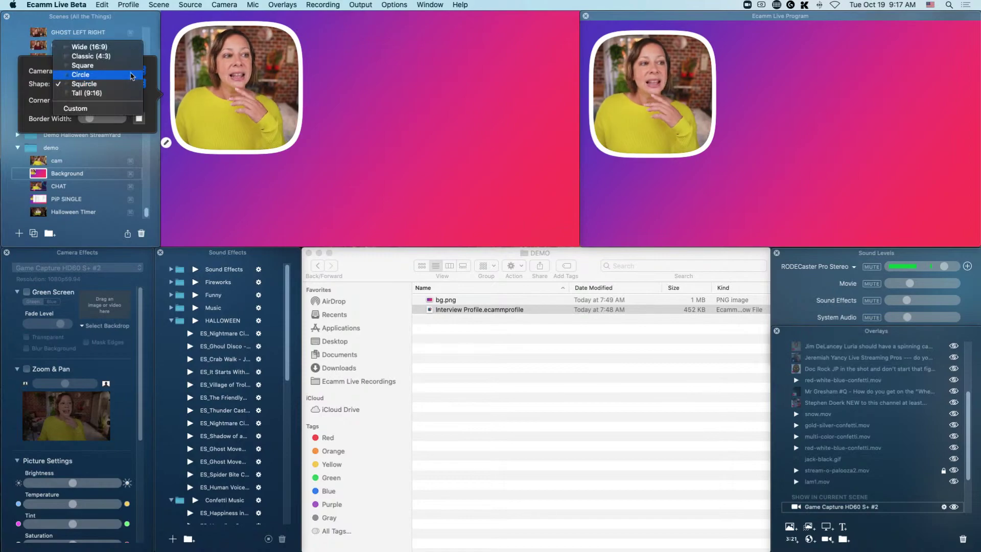
{"action": "left_click", "coordinate": [122, 48]}
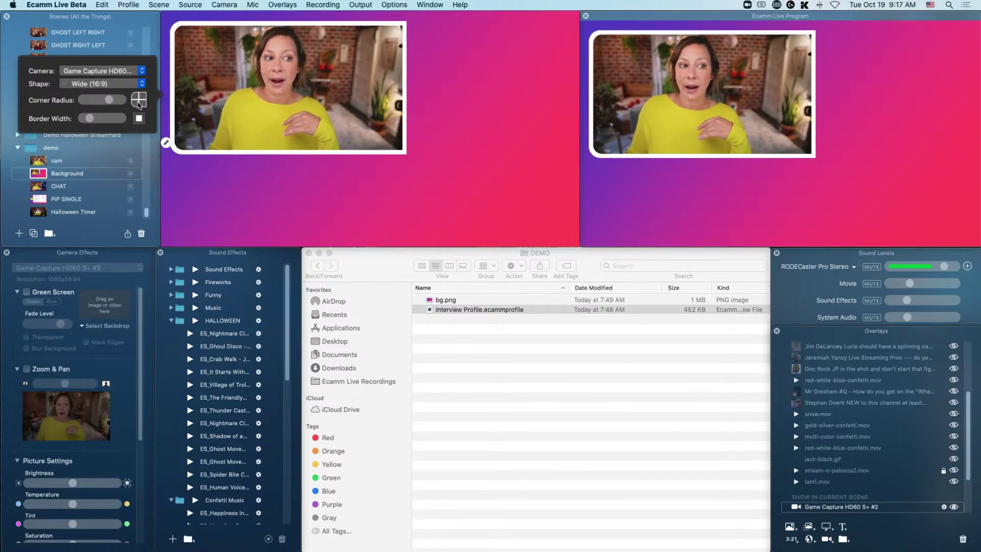
{"action": "mouse_move", "coordinate": [188, 154]}
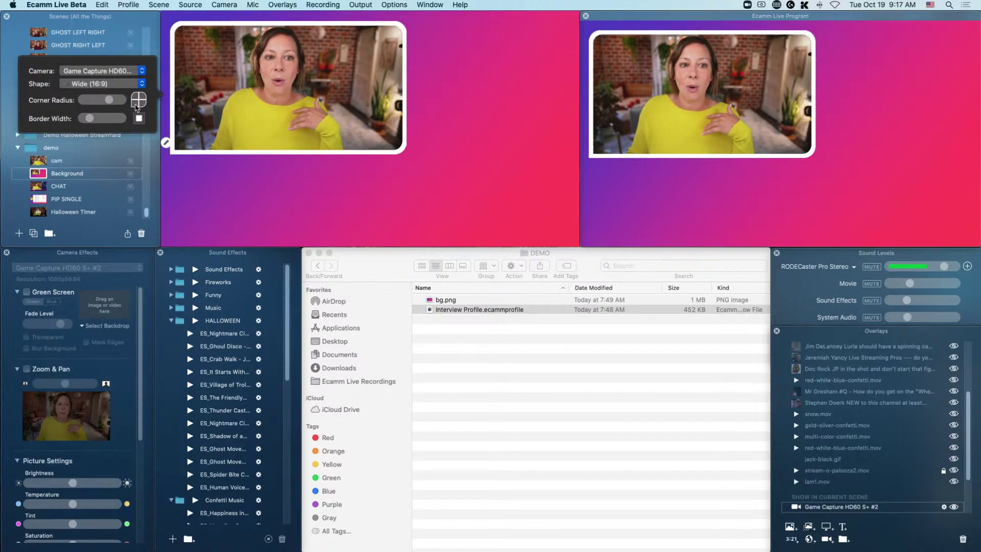
{"action": "mouse_move", "coordinate": [307, 182]}
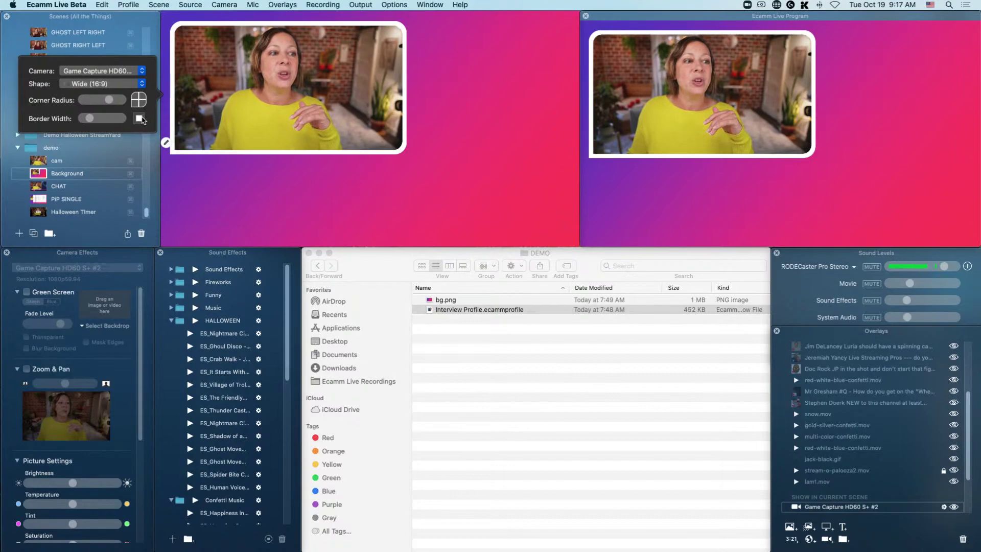
Adjust the camera overlay's border width to a thin outline and set its shape to Squircle
{"action": "left_click_drag", "start_coordinate": [92, 120], "coordinate": [111, 127]}
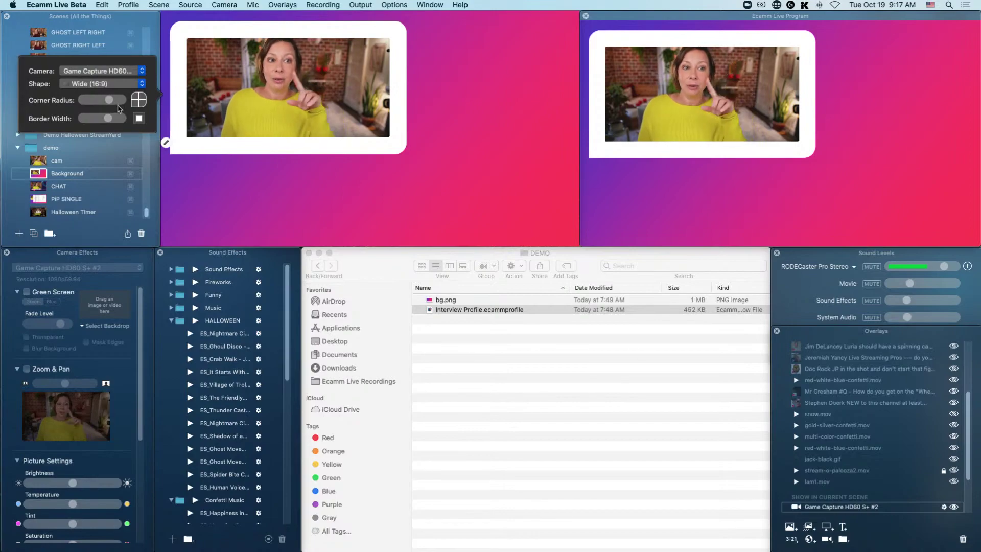
{"action": "left_click_drag", "start_coordinate": [108, 118], "coordinate": [90, 118]}
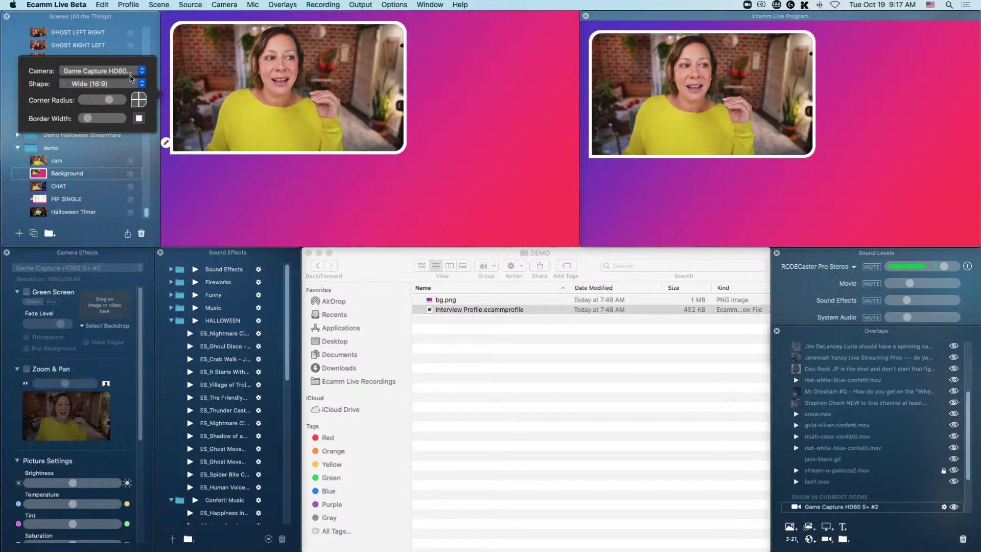
{"action": "mouse_move", "coordinate": [392, 138]}
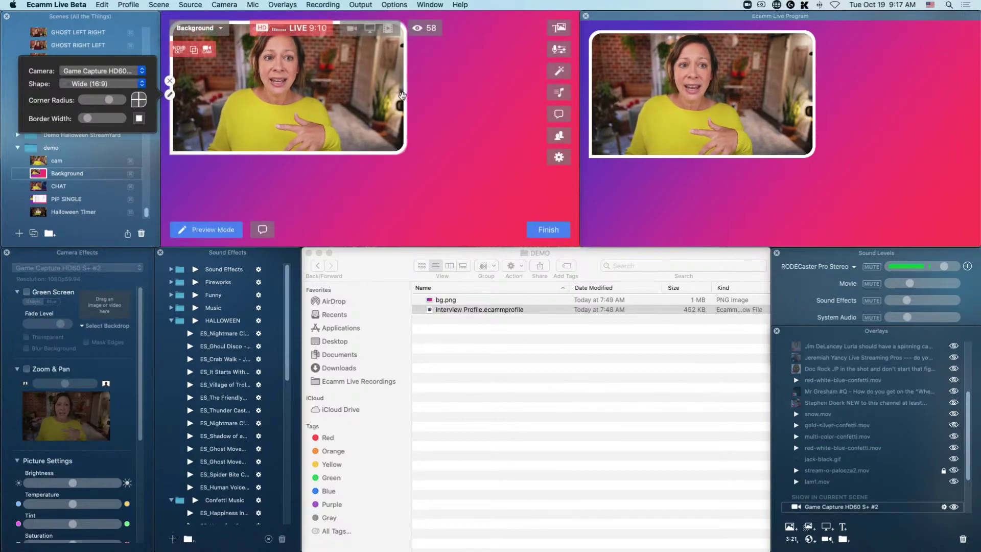
{"action": "left_click", "coordinate": [119, 71]}
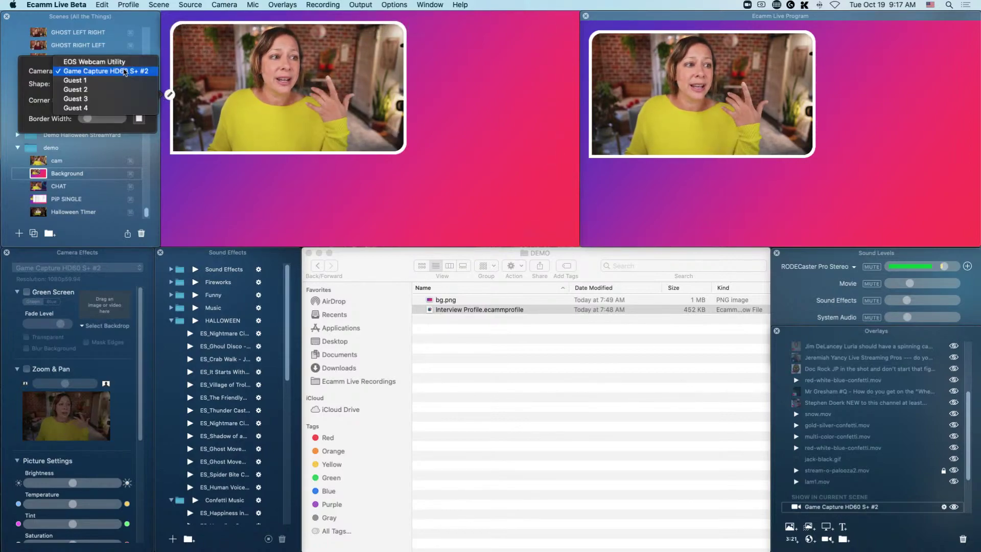
{"action": "left_click", "coordinate": [116, 72]}
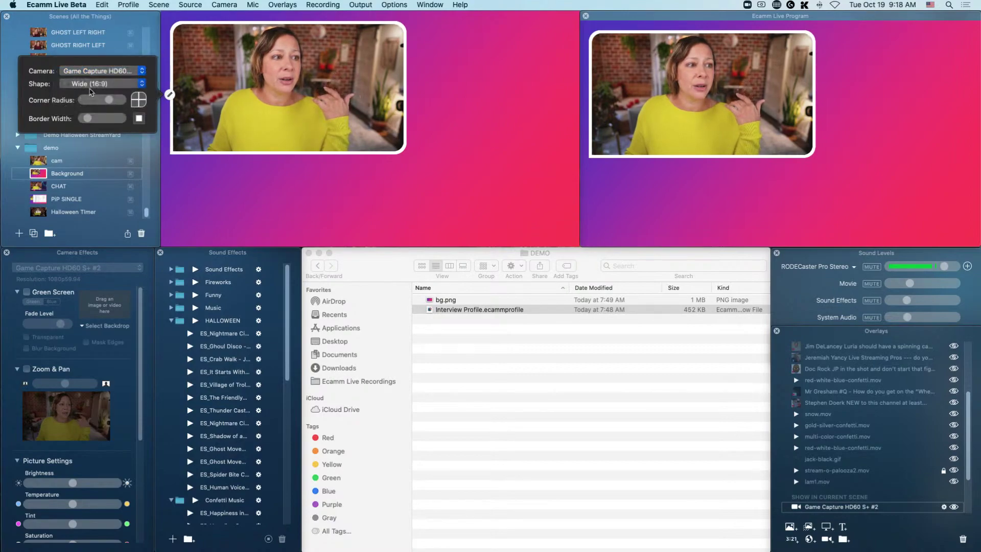
{"action": "left_click", "coordinate": [92, 85]}
{"action": "left_click", "coordinate": [92, 123]}
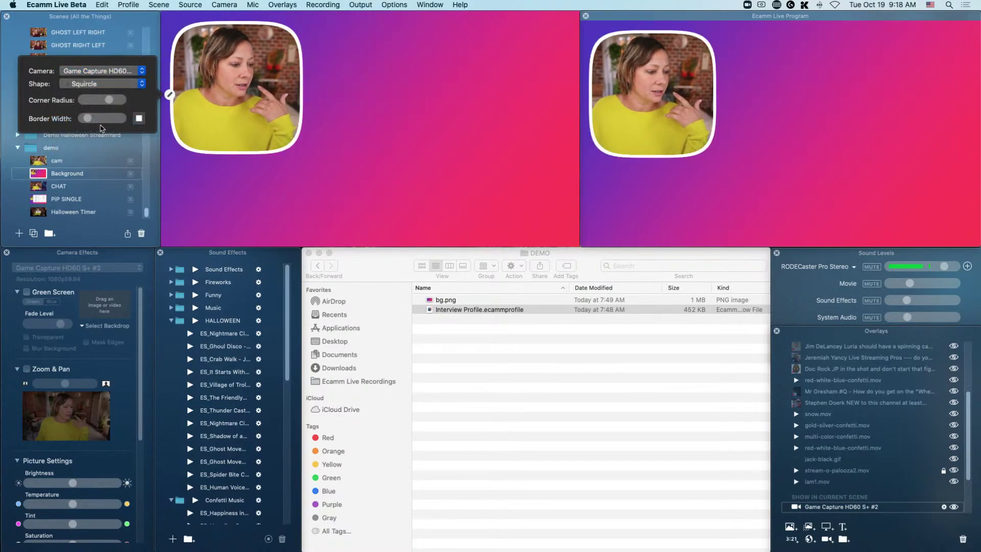
Add a screen share overlay showing the Secondary Display to the Background scene and move it to the canvas's upper-right corner
{"action": "mouse_move", "coordinate": [479, 149]}
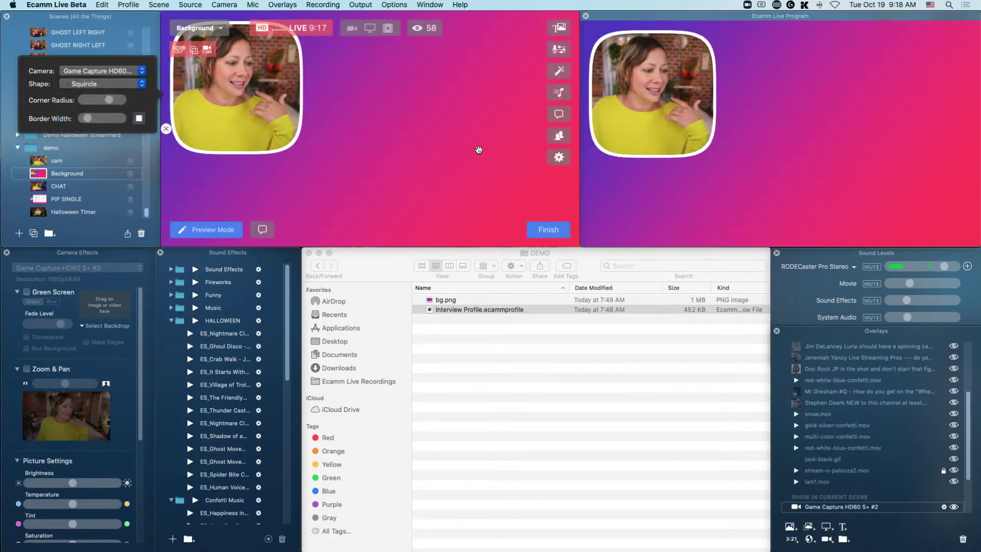
{"action": "left_click", "coordinate": [826, 527]}
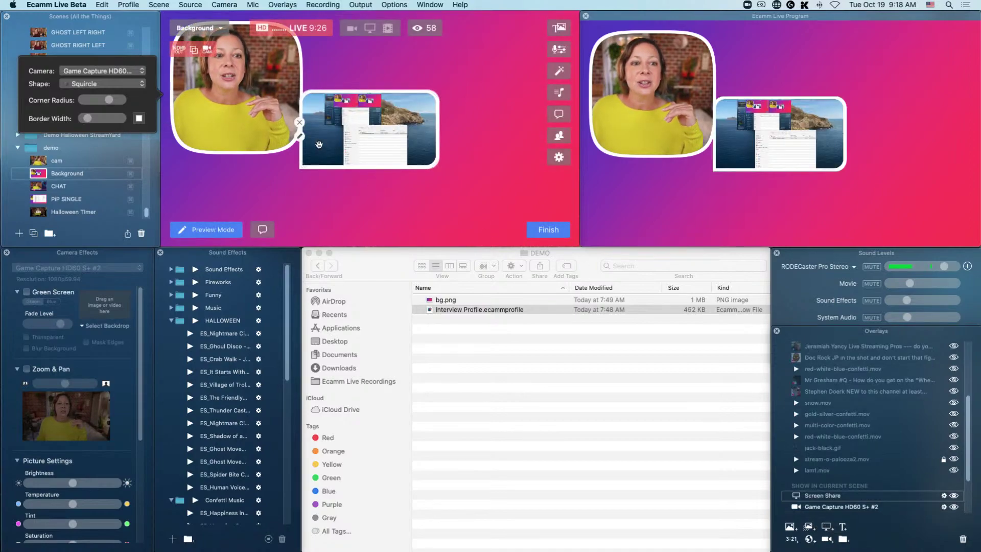
{"action": "left_click", "coordinate": [303, 138]}
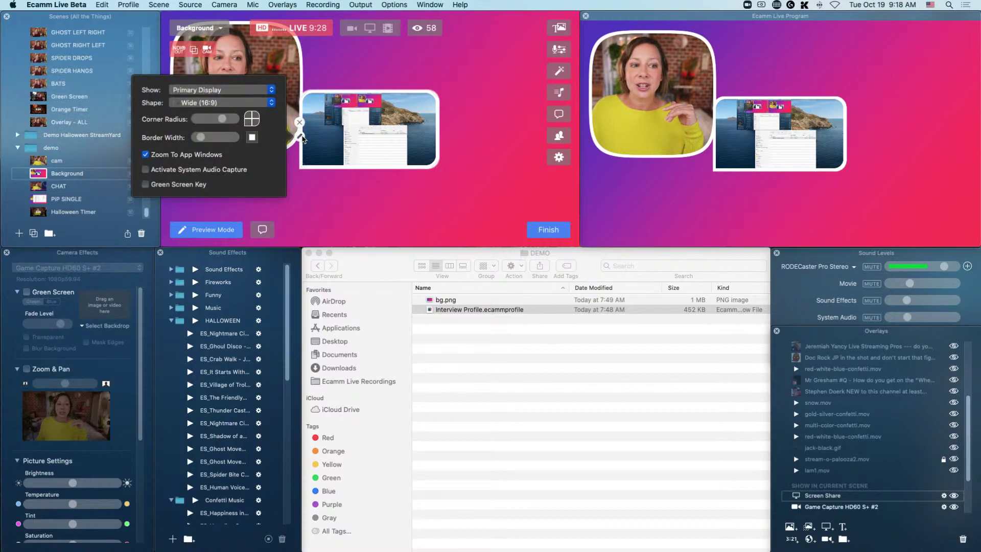
{"action": "left_click", "coordinate": [217, 90]}
{"action": "left_click", "coordinate": [219, 100]}
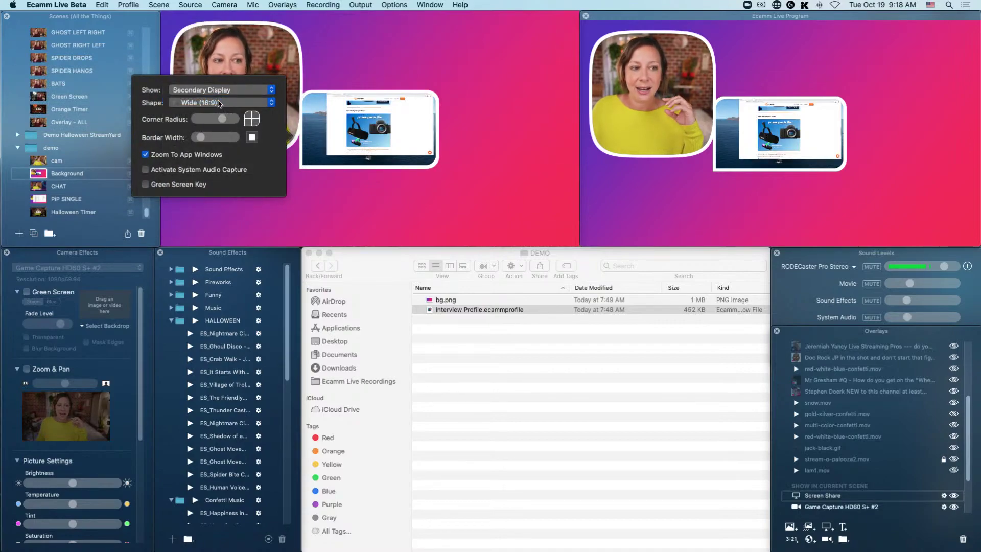
{"action": "left_click_drag", "start_coordinate": [395, 116], "coordinate": [527, 49]}
{"action": "key", "text": "Escape"}
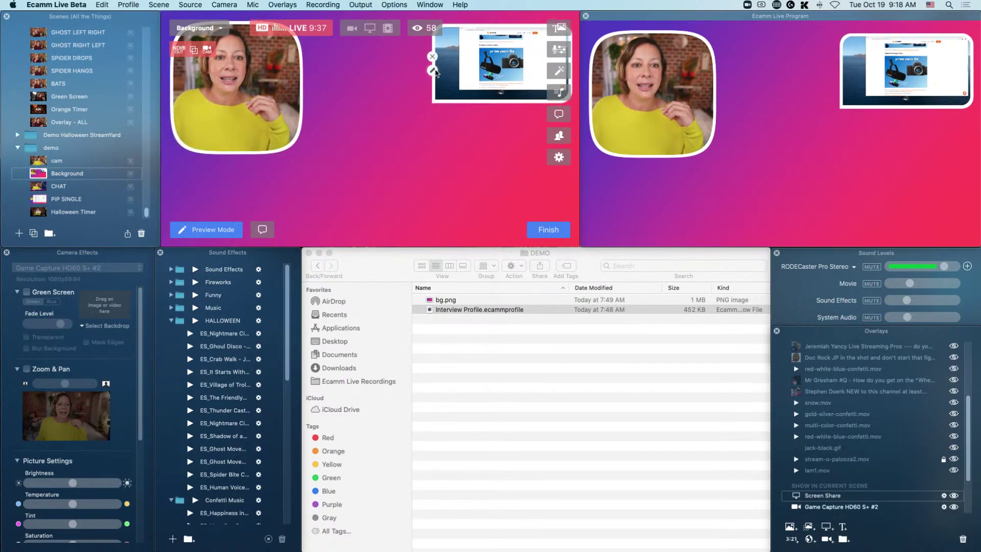
Try Orange, Purple, Magenta, Red and Green as the screen share overlay's border color and settle on Black
{"action": "left_click", "coordinate": [432, 72]}
{"action": "left_click", "coordinate": [388, 82]}
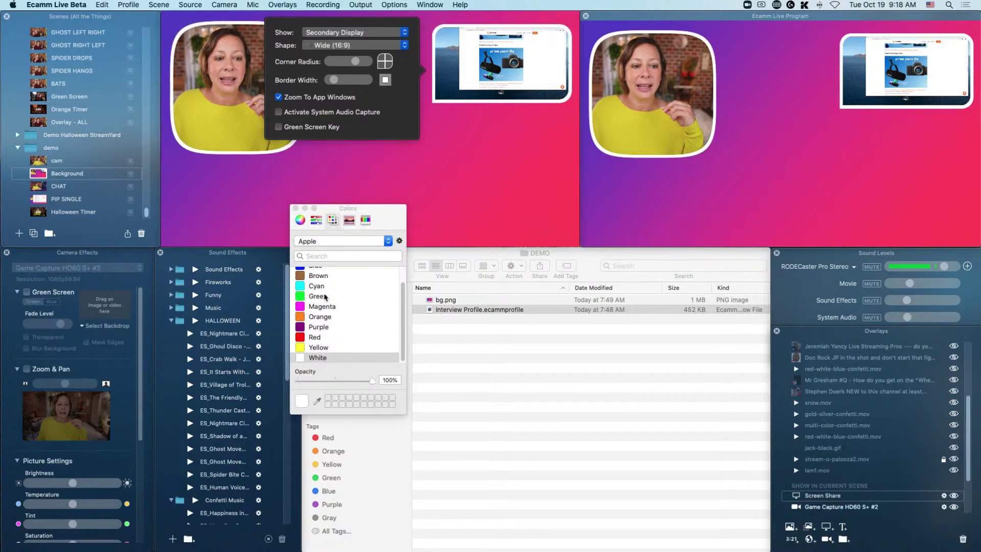
{"action": "left_click", "coordinate": [320, 316]}
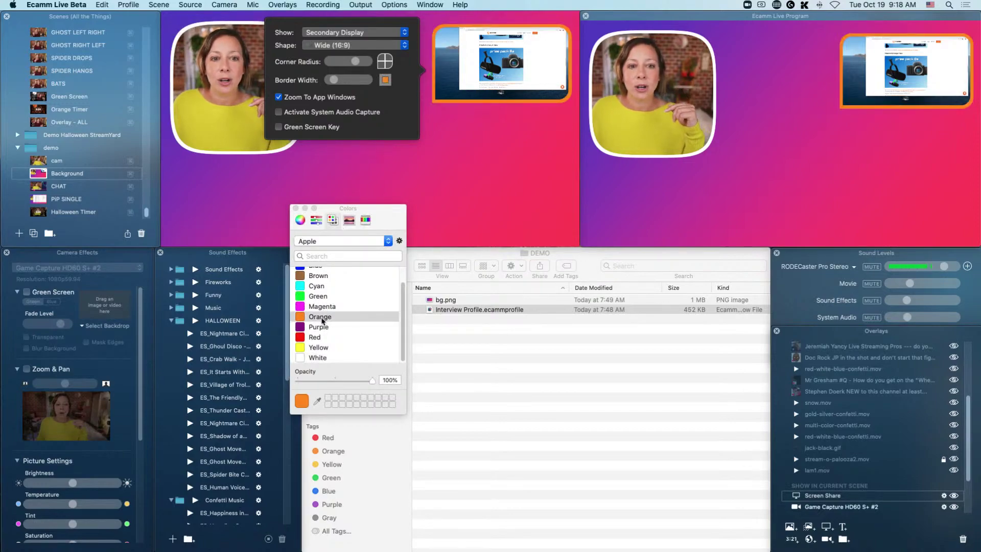
{"action": "left_click", "coordinate": [323, 330]}
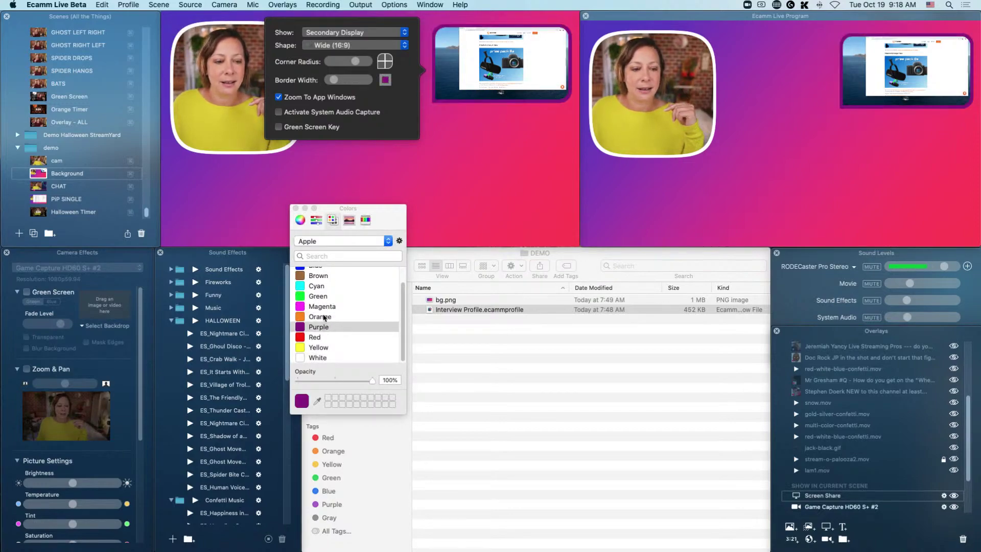
{"action": "left_click", "coordinate": [323, 308]}
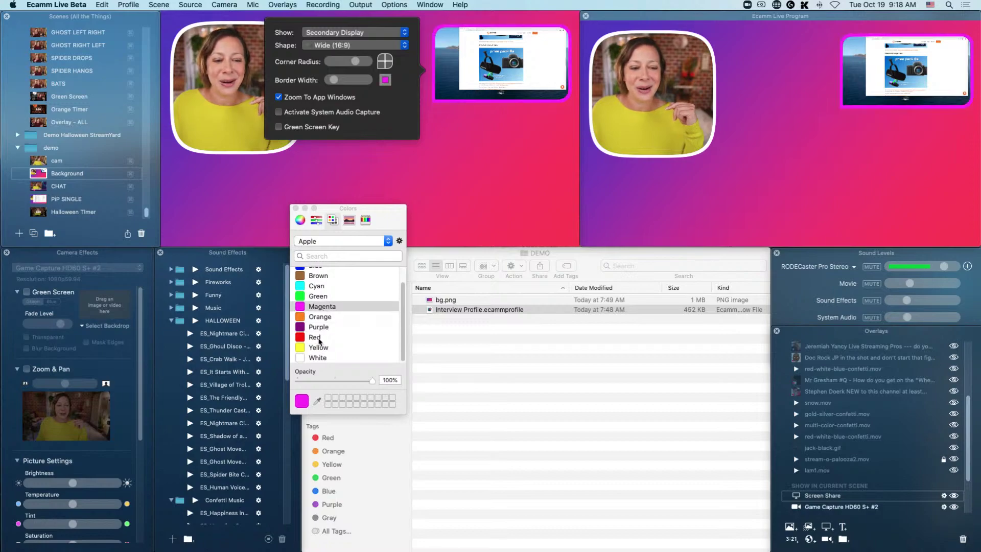
{"action": "left_click", "coordinate": [320, 339]}
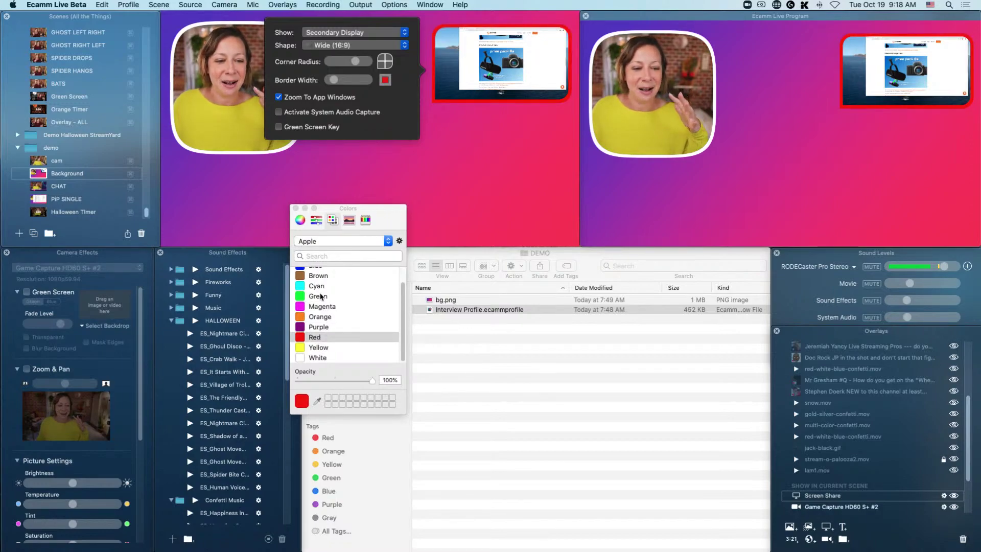
{"action": "left_click", "coordinate": [320, 296]}
{"action": "scroll", "coordinate": [320, 297], "scroll_direction": "up", "scroll_amount": 3}
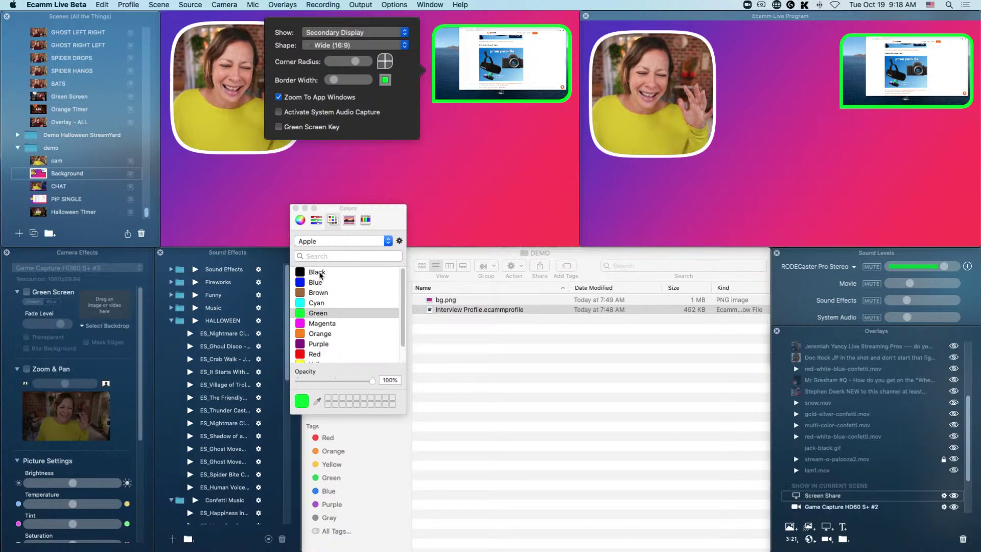
{"action": "left_click", "coordinate": [320, 275]}
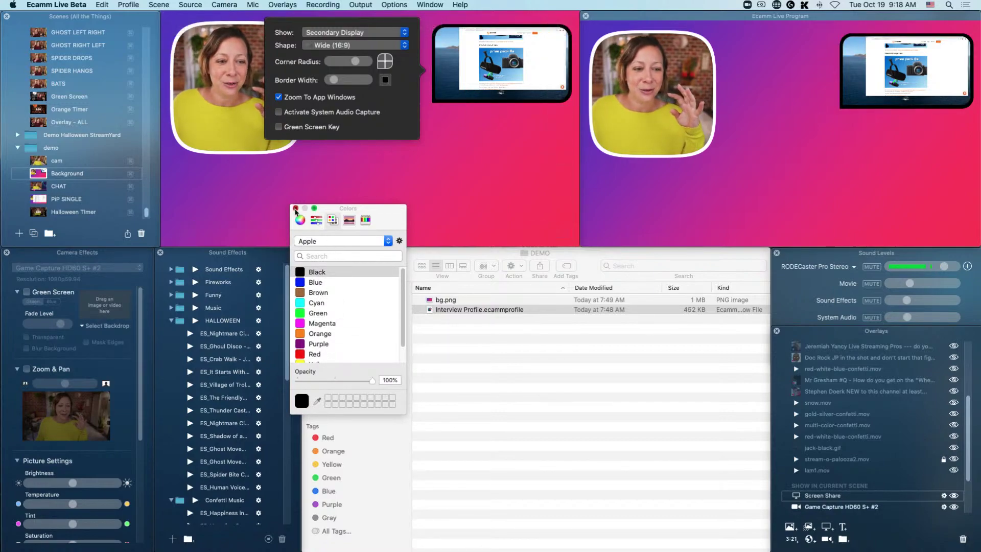
{"action": "left_click", "coordinate": [295, 208]}
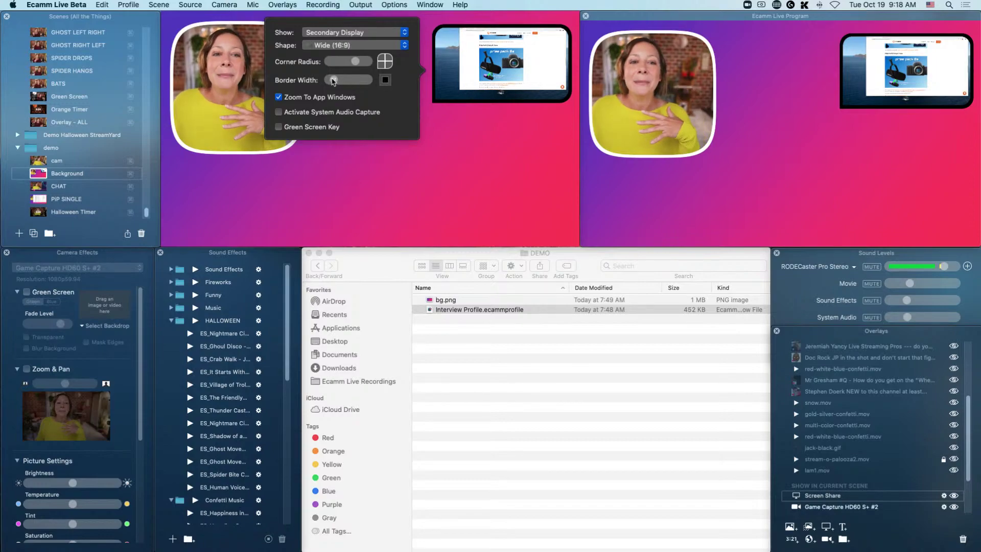
Reduce the screen share overlay's border width to zero and enlarge the overlay to about four-fifths of the canvas width
{"action": "left_click_drag", "start_coordinate": [333, 81], "coordinate": [298, 84]}
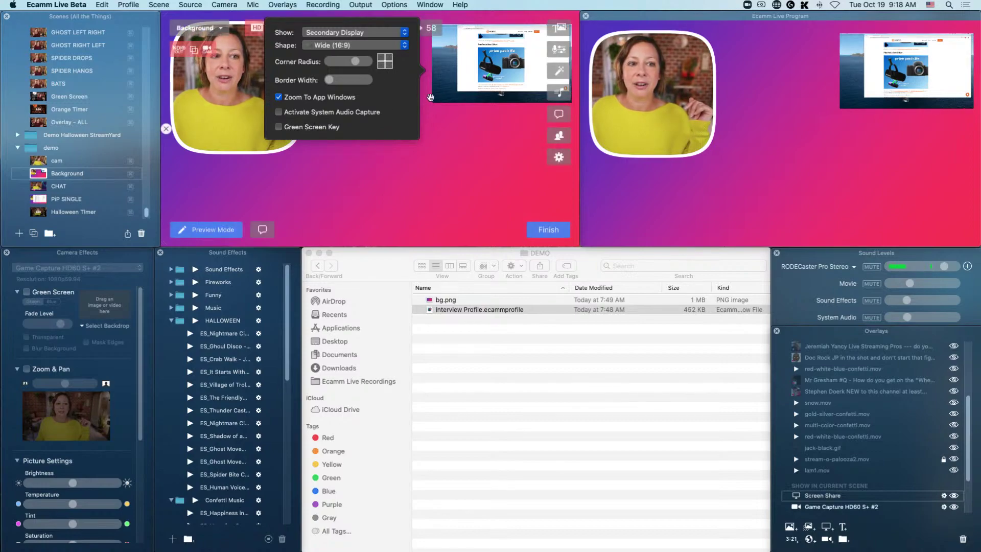
{"action": "left_click_drag", "start_coordinate": [435, 102], "coordinate": [366, 206]}
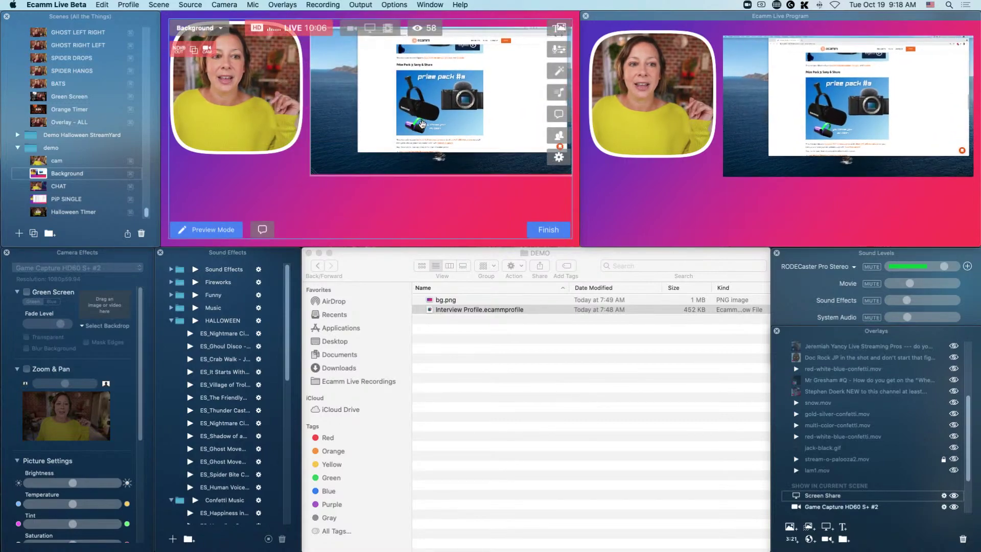
{"action": "left_click_drag", "start_coordinate": [324, 164], "coordinate": [235, 227]}
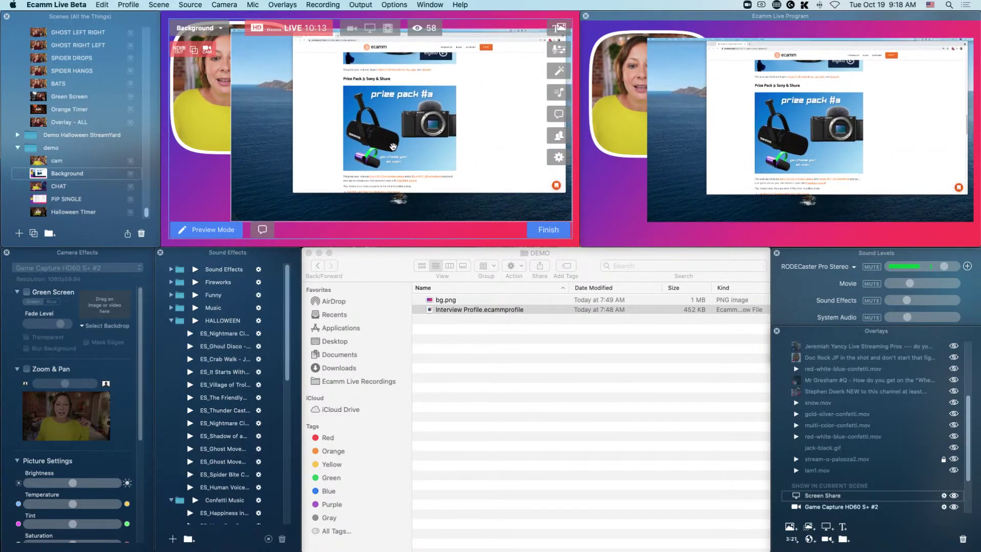
Shrink the squircle camera overlay to about a third of the canvas height near the upper-left corner, partly overlapping the screen share
{"action": "left_click", "coordinate": [205, 115]}
{"action": "left_click_drag", "start_coordinate": [210, 118], "coordinate": [179, 103]}
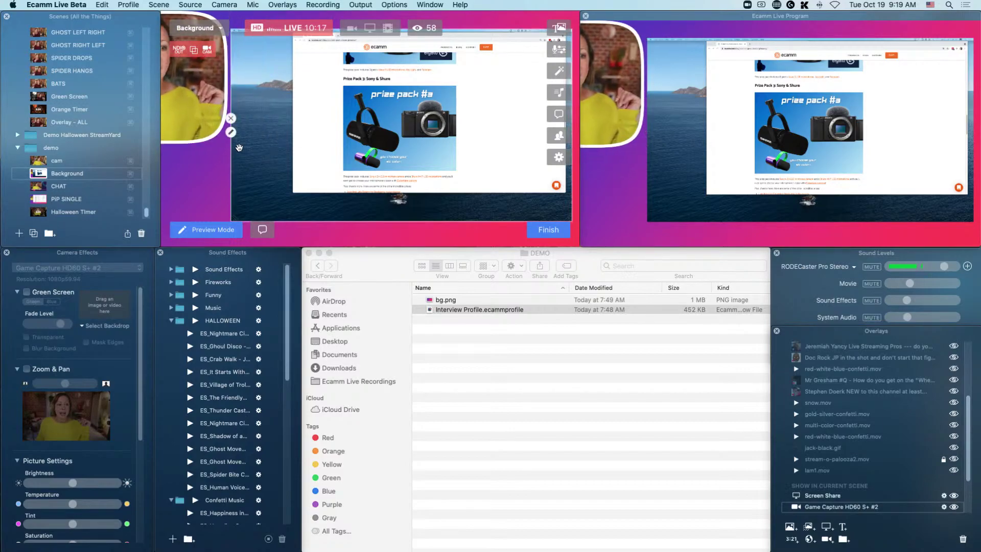
{"action": "left_click_drag", "start_coordinate": [227, 143], "coordinate": [250, 126]}
{"action": "right_click", "coordinate": [178, 78]}
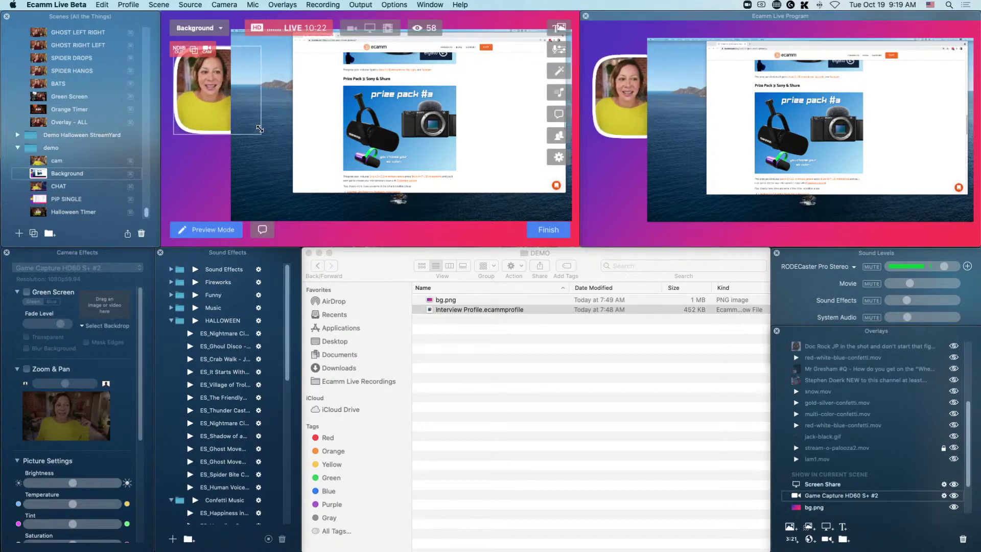
Bring the camera overlay in front of the screen share overlay
{"action": "right_click", "coordinate": [213, 86]}
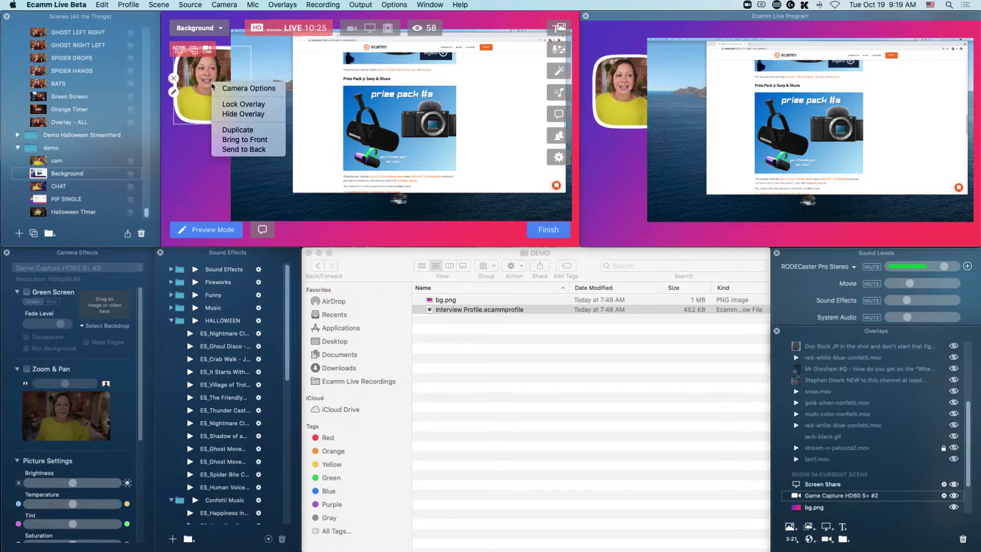
{"action": "left_click", "coordinate": [245, 140]}
{"action": "right_click", "coordinate": [237, 96]}
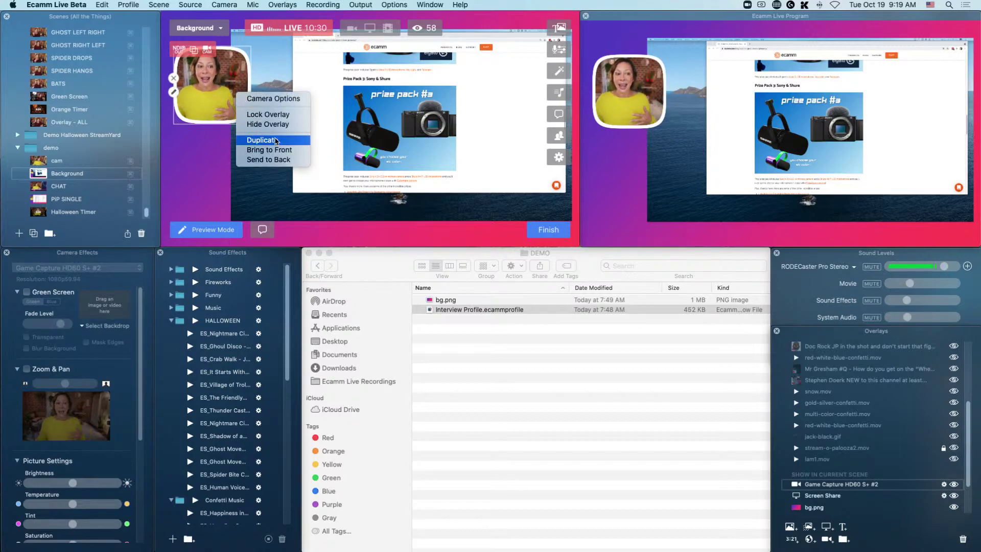
{"action": "left_click", "coordinate": [259, 94]}
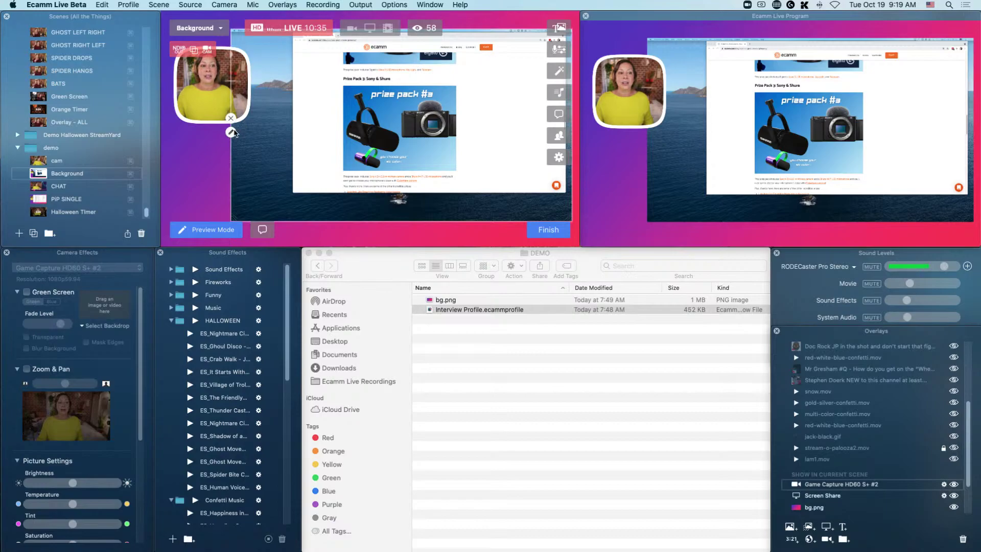
Review the screen share overlay's display, shape, border and app-window zoom options
{"action": "left_click", "coordinate": [231, 132]}
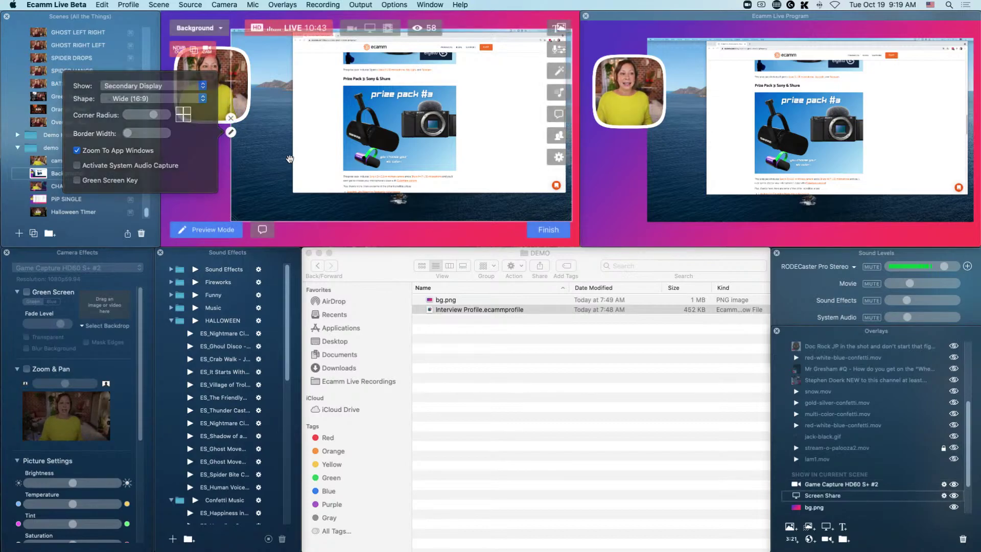
{"action": "left_click", "coordinate": [394, 5]}
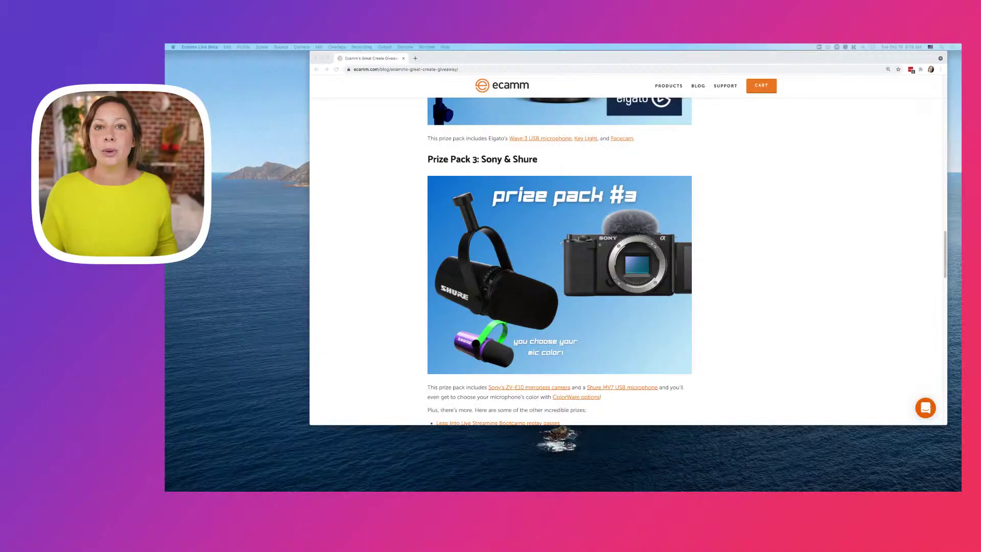
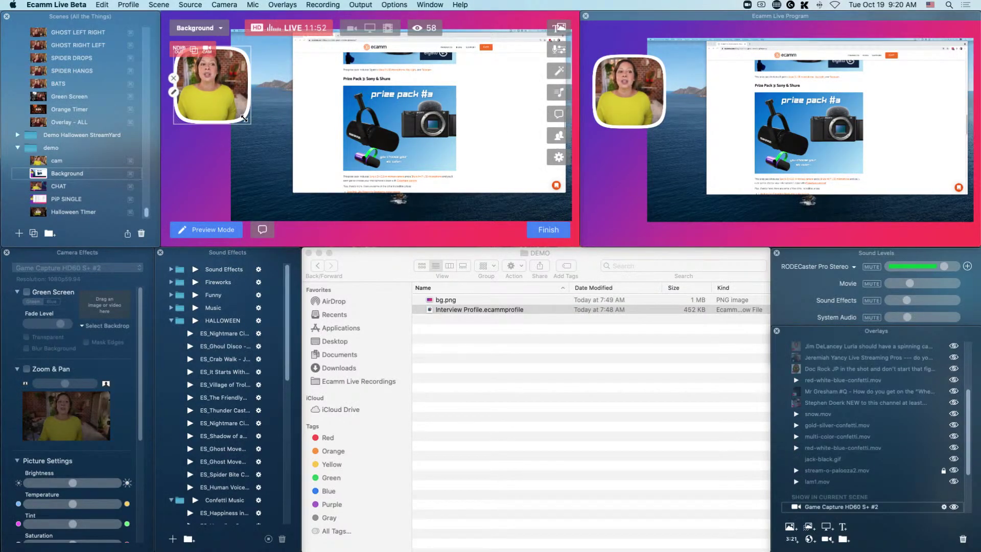
Shrink the camera overlay to about 64 px wide and narrow the screen share overlay slightly, leaving a gap between them
{"action": "mouse_move", "coordinate": [245, 118]}
{"action": "left_mouse_down"}
{"action": "mouse_move", "coordinate": [241, 81]}
{"action": "mouse_move", "coordinate": [251, 124]}
{"action": "mouse_move", "coordinate": [227, 103]}
{"action": "mouse_move", "coordinate": [231, 110]}
{"action": "left_mouse_up"}
{"action": "left_click", "coordinate": [245, 185]}
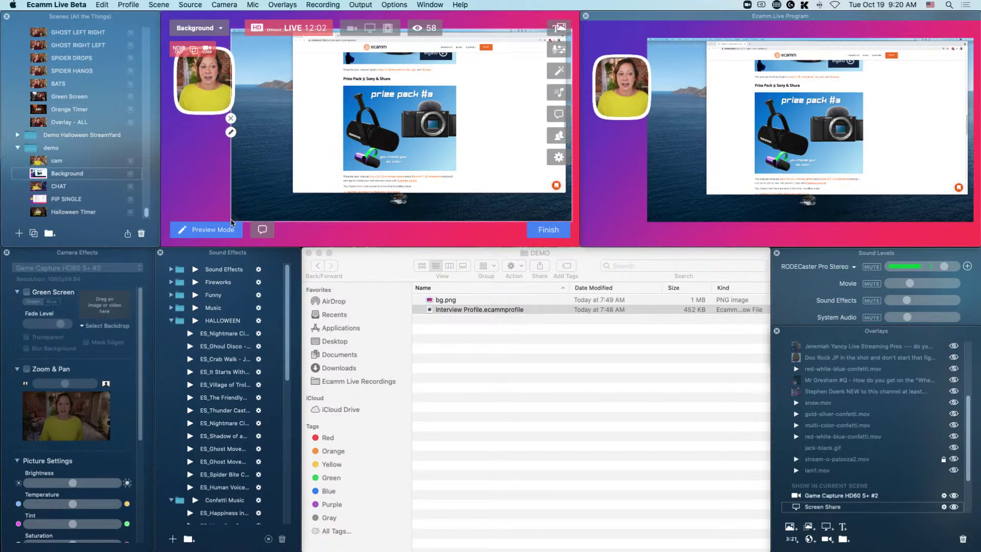
{"action": "mouse_move", "coordinate": [232, 217]}
{"action": "left_mouse_down"}
{"action": "mouse_move", "coordinate": [438, 265]}
{"action": "mouse_move", "coordinate": [265, 240]}
{"action": "mouse_move", "coordinate": [230, 225]}
{"action": "mouse_move", "coordinate": [232, 75]}
{"action": "mouse_move", "coordinate": [230, 147]}
{"action": "mouse_move", "coordinate": [325, 155]}
{"action": "mouse_move", "coordinate": [359, 222]}
{"action": "mouse_move", "coordinate": [250, 218]}
{"action": "left_mouse_up"}
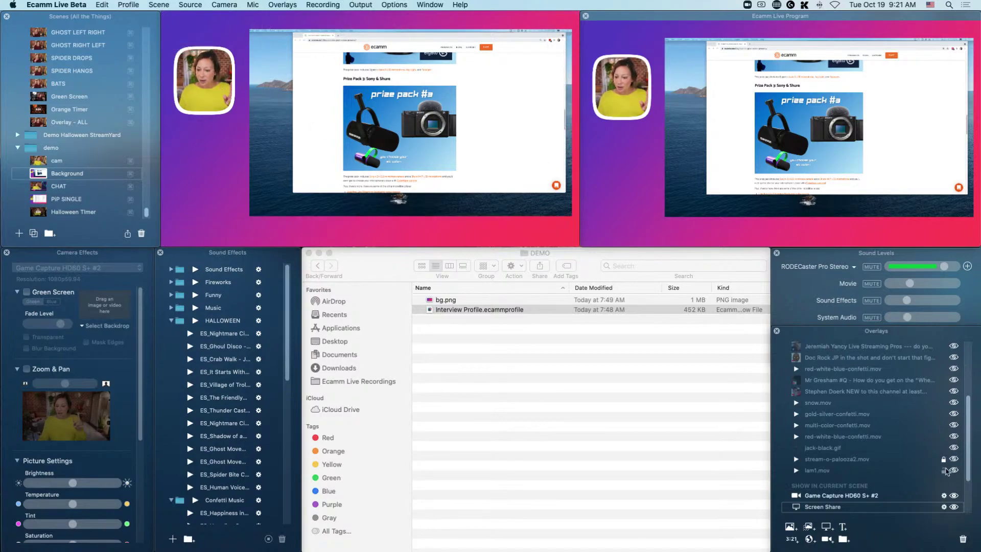
Gather the camera, screen share and bg.png overlays in a new group and move the group on the canvas as one
{"action": "scroll", "coordinate": [903, 464], "scroll_direction": "down", "scroll_amount": 3}
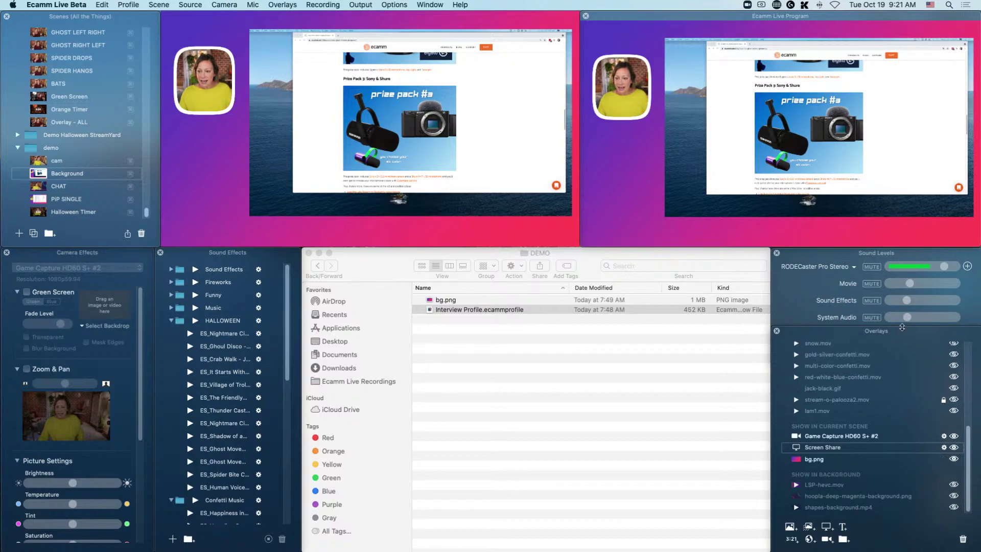
{"action": "left_click_drag", "start_coordinate": [895, 297], "coordinate": [895, 279]}
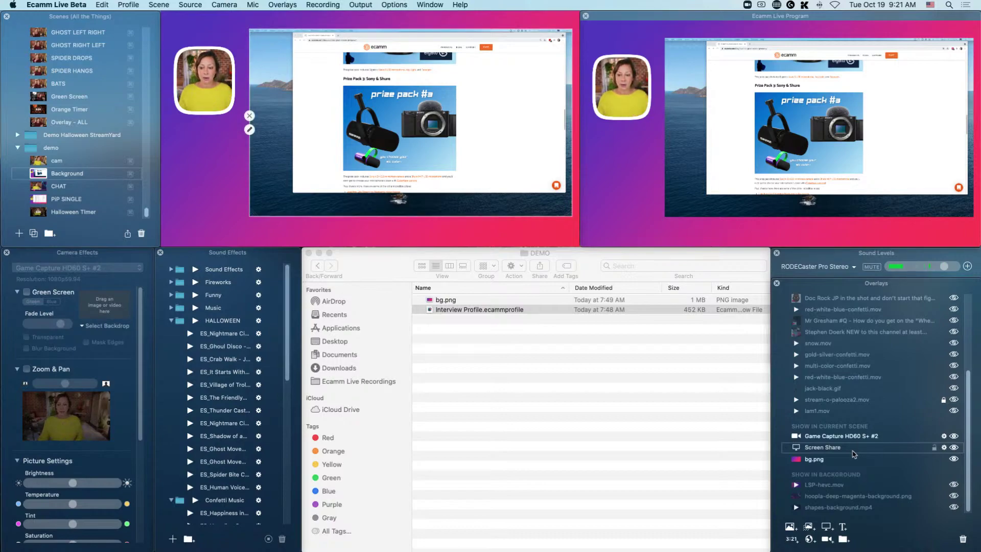
{"action": "left_click", "coordinate": [843, 540]}
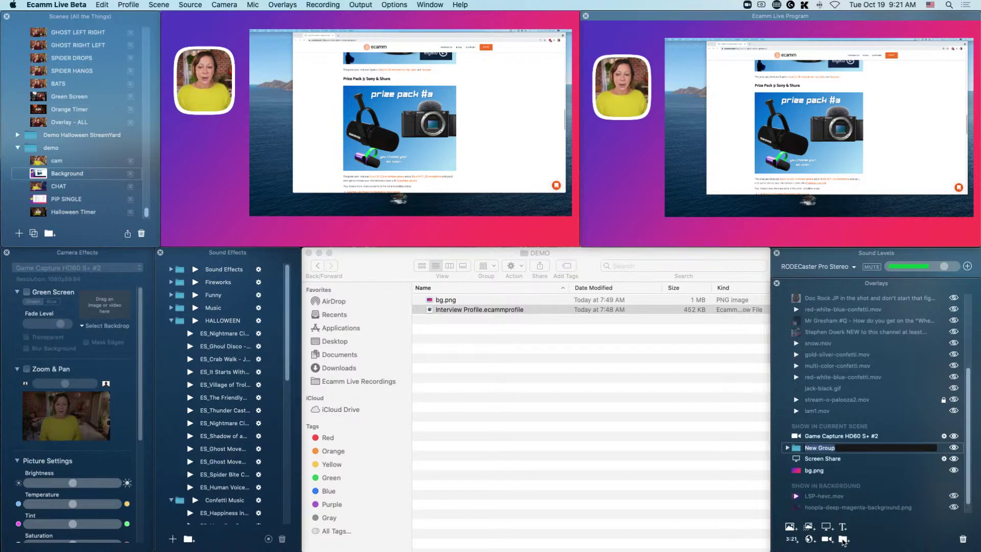
{"action": "key", "text": "Return"}
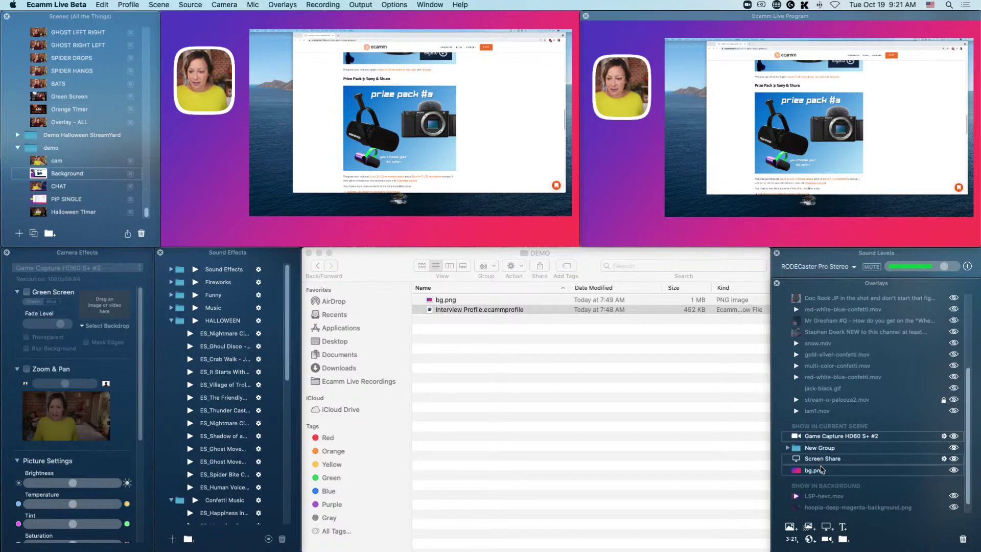
{"action": "left_click_drag", "start_coordinate": [829, 462], "coordinate": [827, 452]}
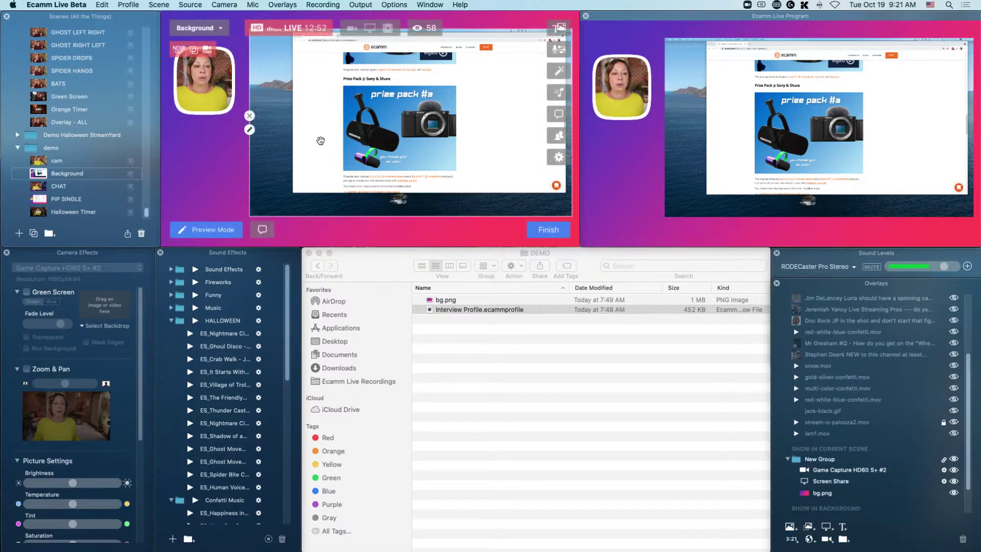
{"action": "mouse_move", "coordinate": [313, 136]}
{"action": "left_mouse_down"}
{"action": "mouse_move", "coordinate": [270, 127]}
{"action": "mouse_move", "coordinate": [361, 136]}
{"action": "mouse_move", "coordinate": [324, 158]}
{"action": "mouse_move", "coordinate": [333, 98]}
{"action": "mouse_move", "coordinate": [321, 152]}
{"action": "mouse_move", "coordinate": [316, 130]}
{"action": "left_mouse_up"}
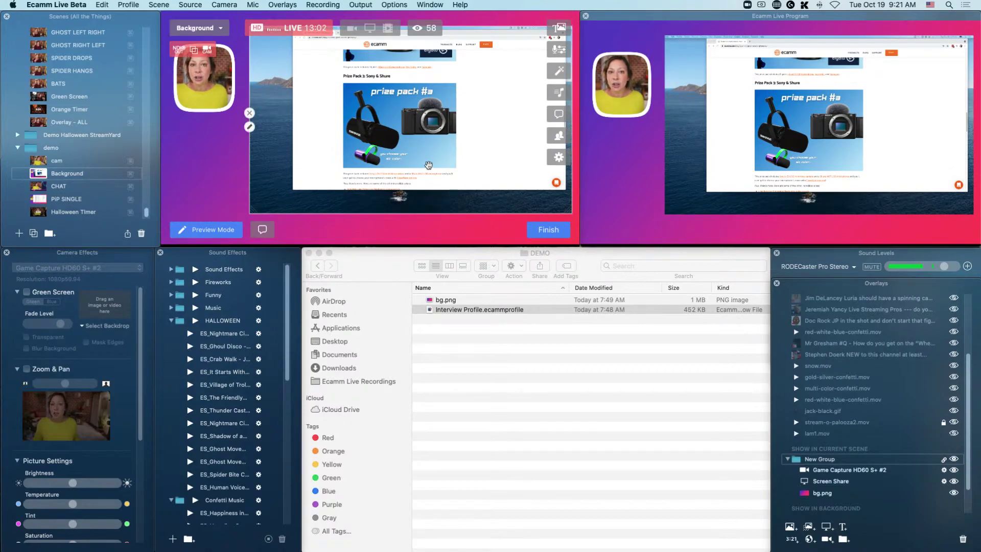
{"action": "left_click_drag", "start_coordinate": [471, 163], "coordinate": [466, 164]}
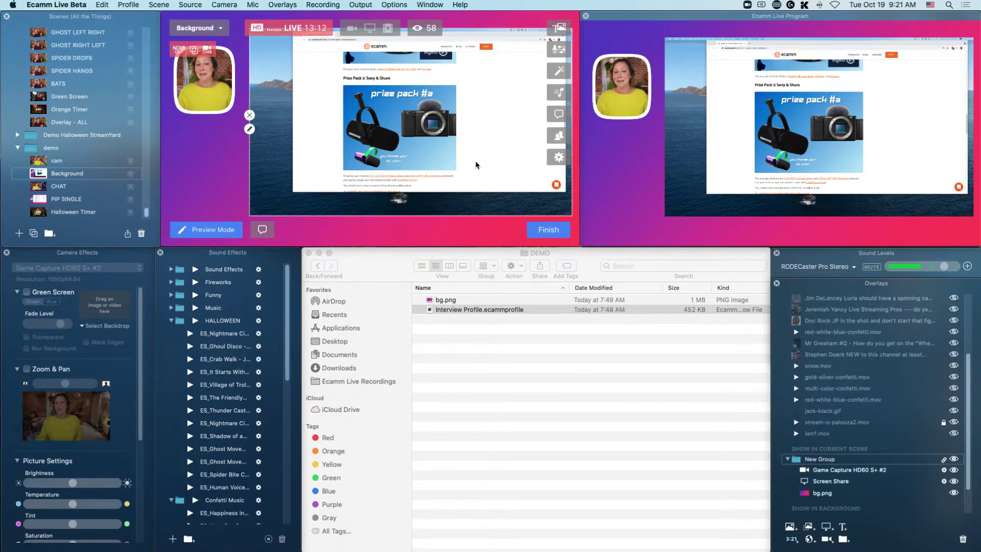
Duplicate the camera overlay, placing the copy over the screen share's upper-left area, and hide the copy
{"action": "mouse_move", "coordinate": [196, 89]}
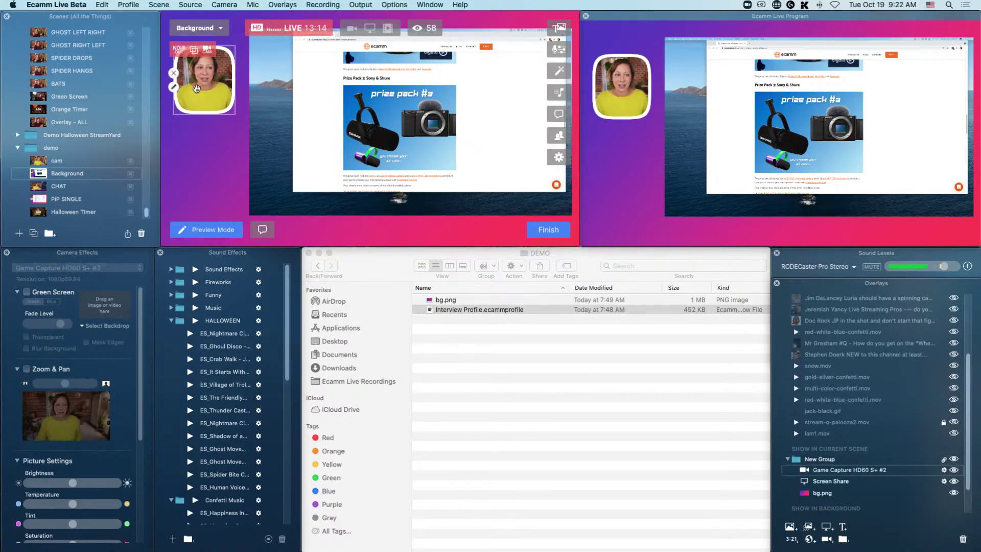
{"action": "key", "text": "super+d"}
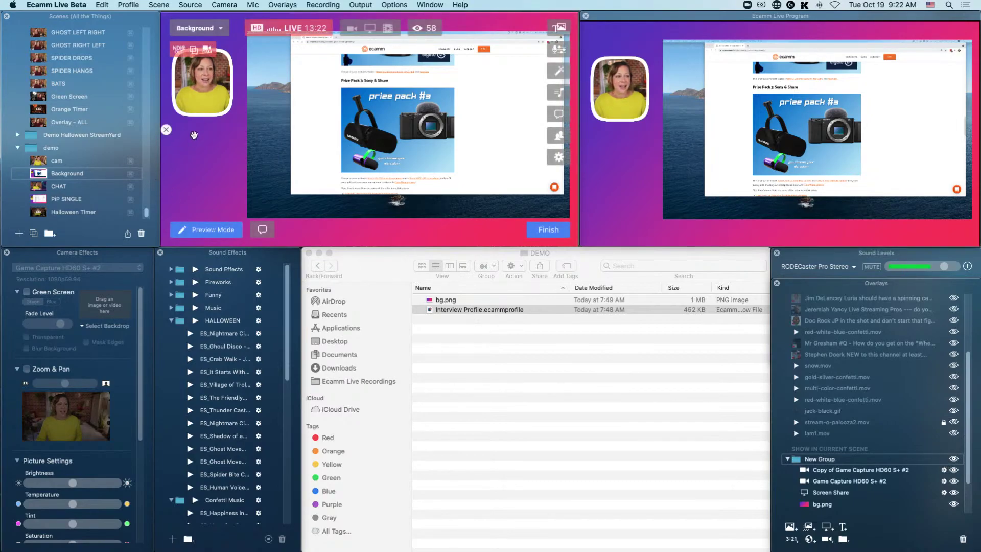
{"action": "left_click_drag", "start_coordinate": [196, 73], "coordinate": [300, 122]}
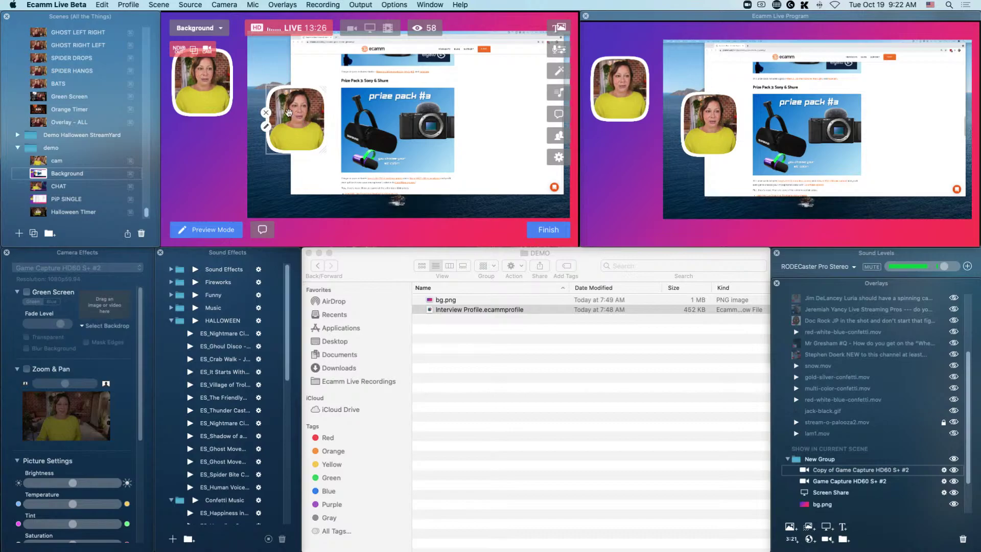
{"action": "left_click", "coordinate": [266, 113]}
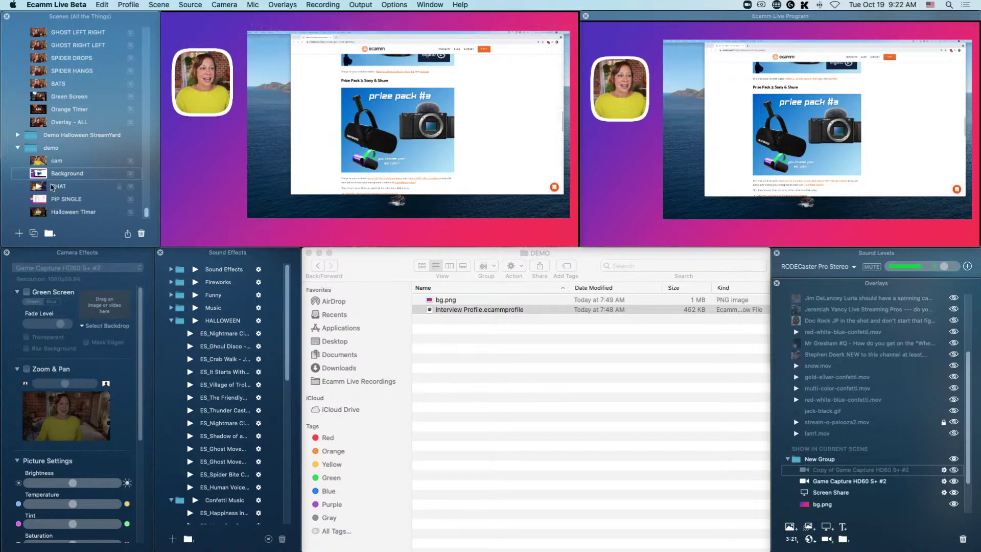
Paste the duplicated camera overlay into the cam scene and hide it there
{"action": "left_click", "coordinate": [40, 161]}
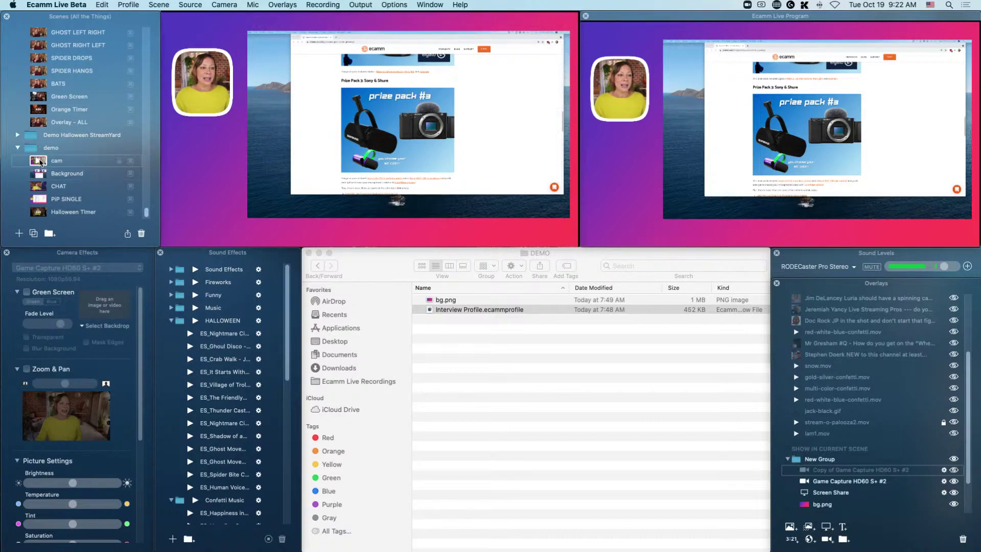
{"action": "mouse_move", "coordinate": [419, 127]}
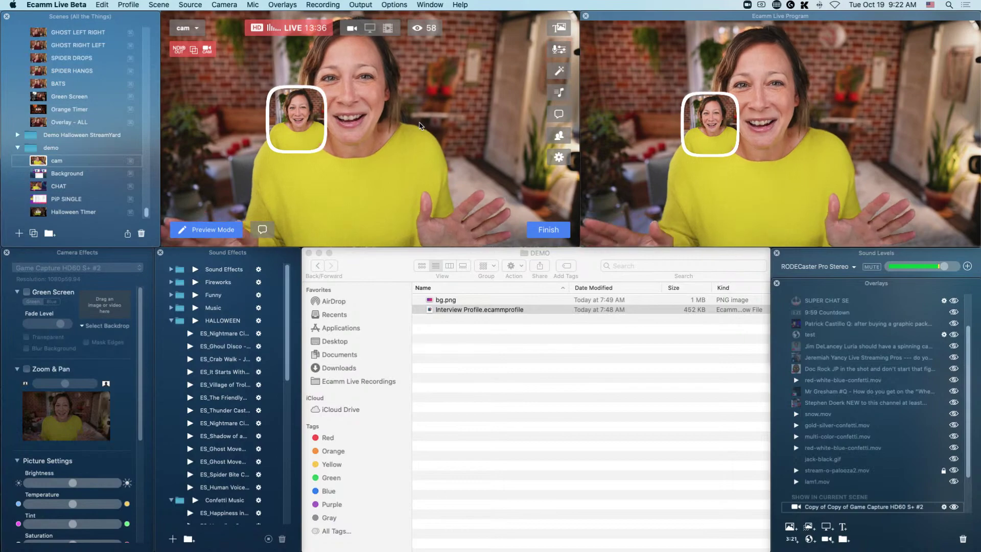
{"action": "left_click", "coordinate": [282, 88]}
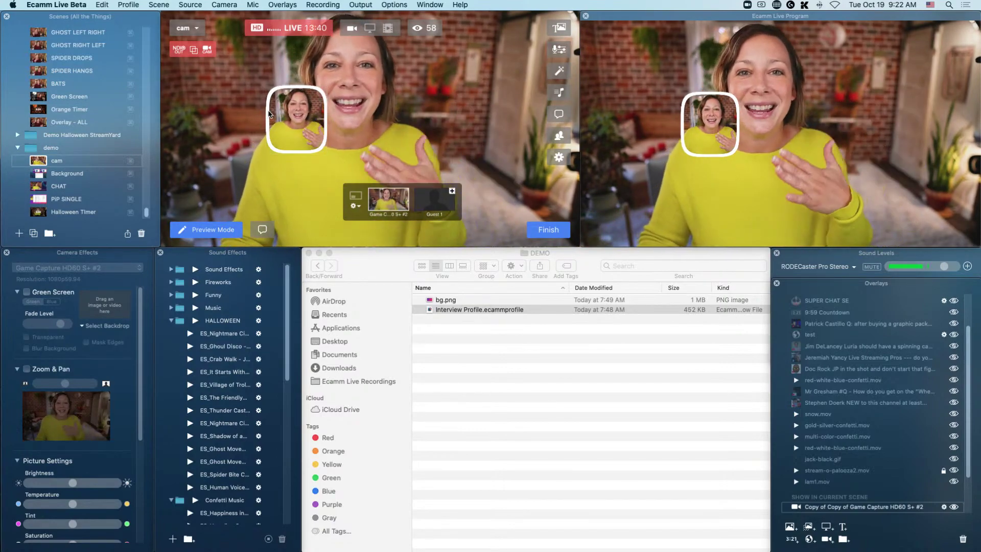
{"action": "left_click", "coordinate": [268, 113]}
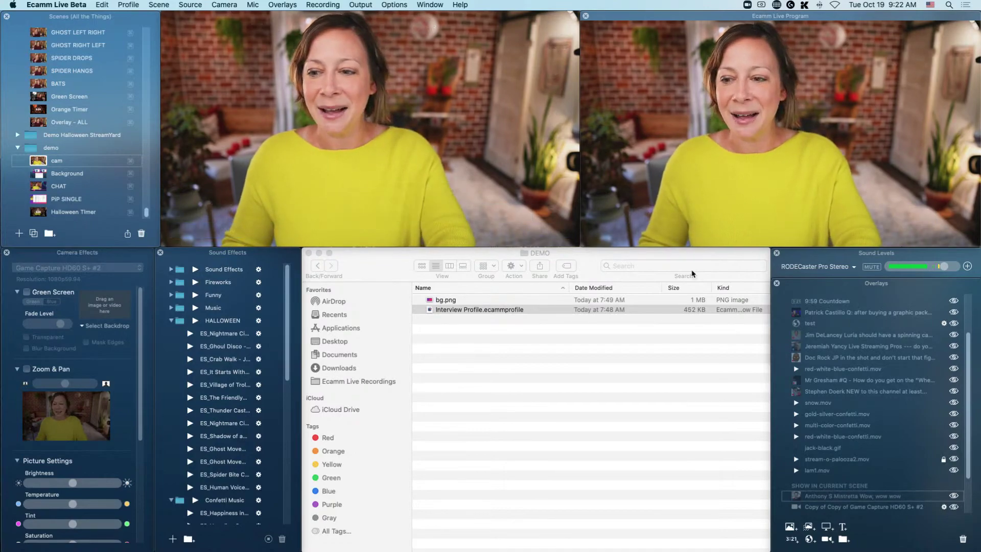
Examine the live chat widget in the CHAT scene, switching to the cam scene and back to CHAT
{"action": "mouse_move", "coordinate": [440, 134]}
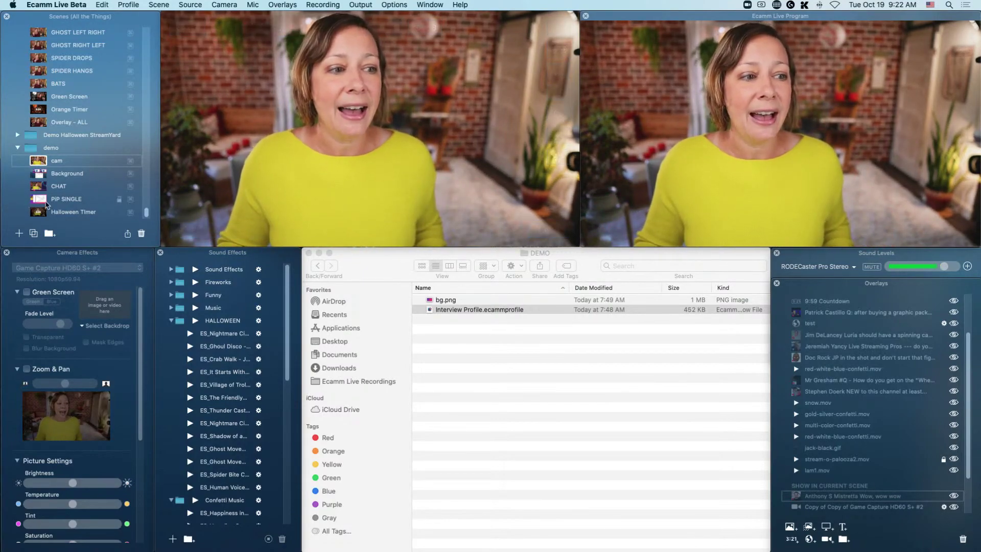
{"action": "left_click", "coordinate": [38, 187]}
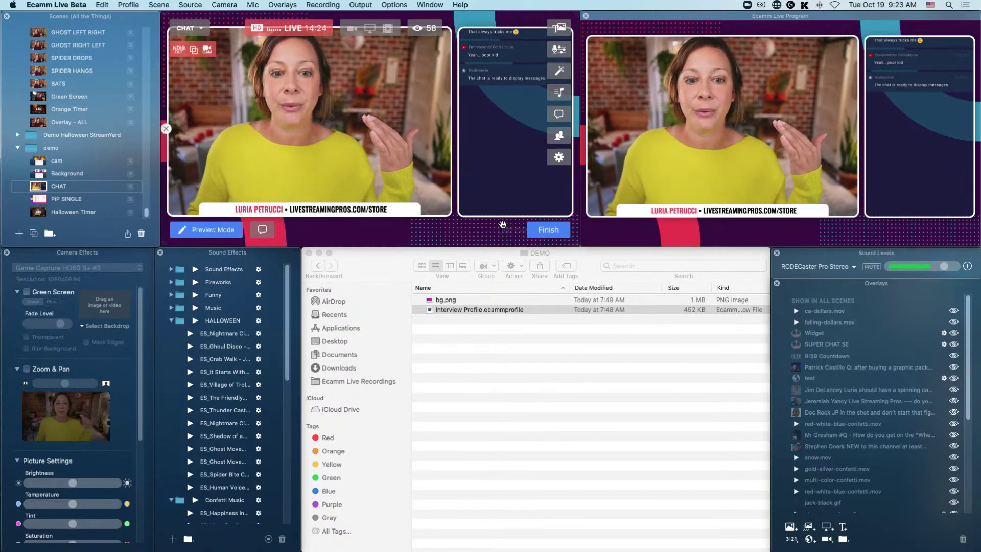
{"action": "left_click_drag", "start_coordinate": [477, 157], "coordinate": [477, 176]}
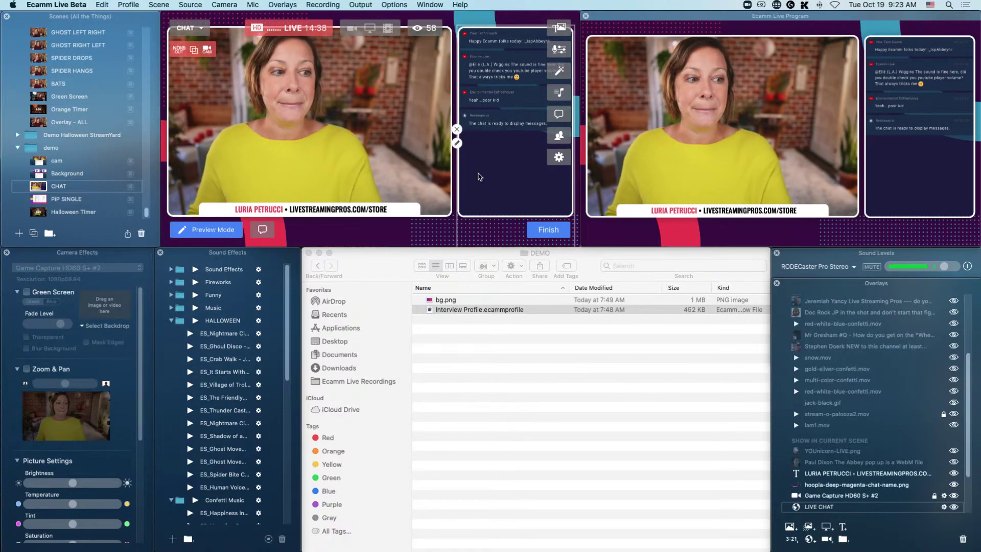
{"action": "left_click", "coordinate": [38, 161]}
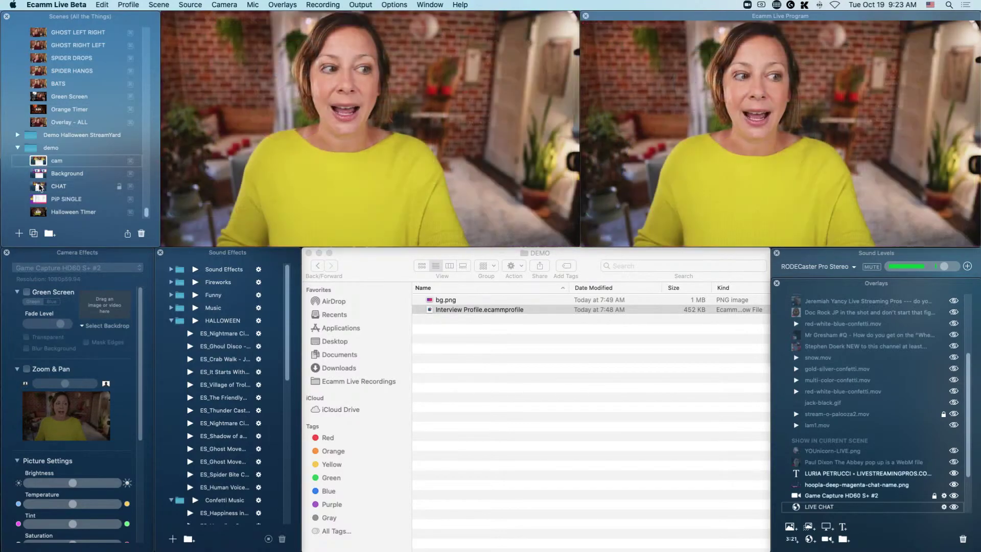
{"action": "left_click", "coordinate": [41, 187]}
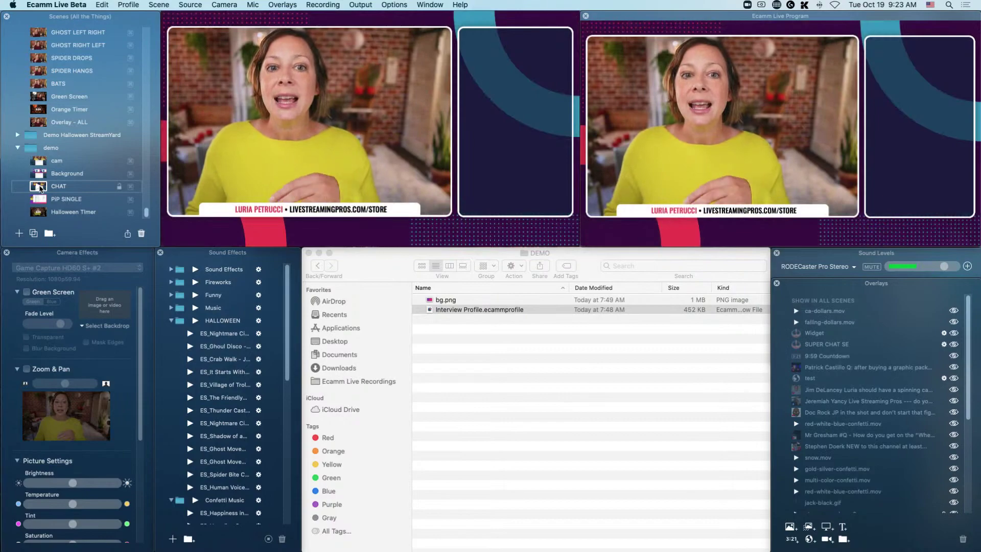
Add a widget overlay with the prefilled Restream chat URL, 800 by 450 at 15 FPS and kept running, and hide it
{"action": "mouse_move", "coordinate": [523, 80]}
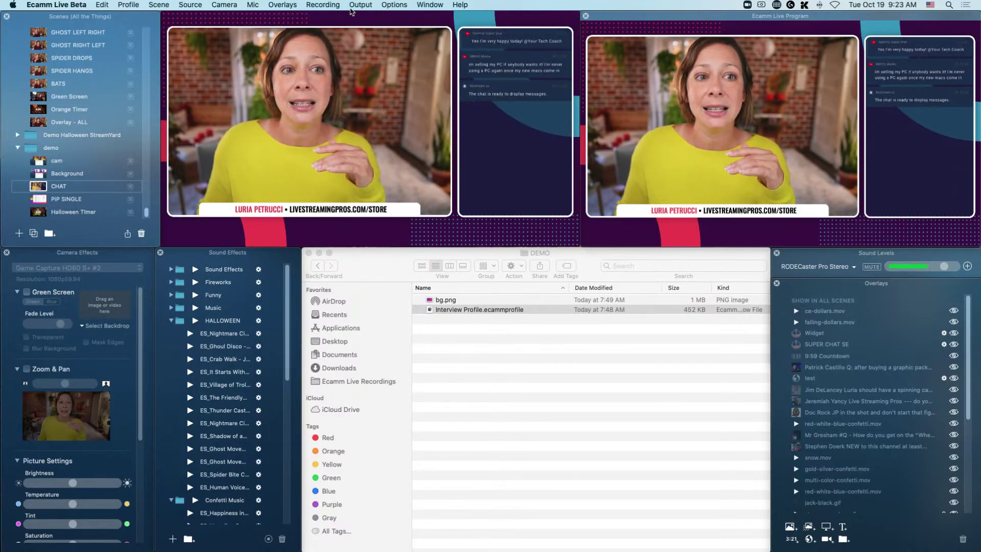
{"action": "left_click", "coordinate": [279, 6]}
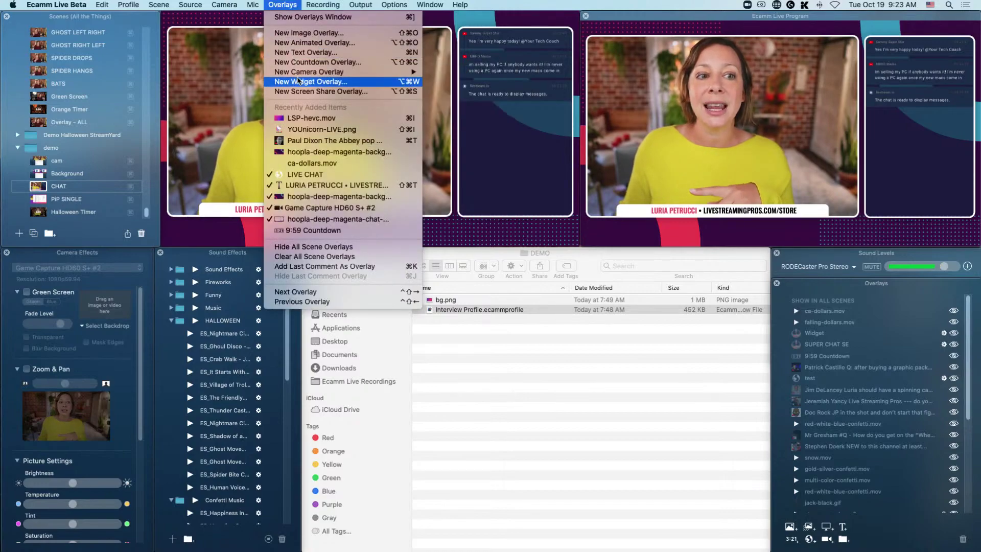
{"action": "left_click", "coordinate": [301, 83]}
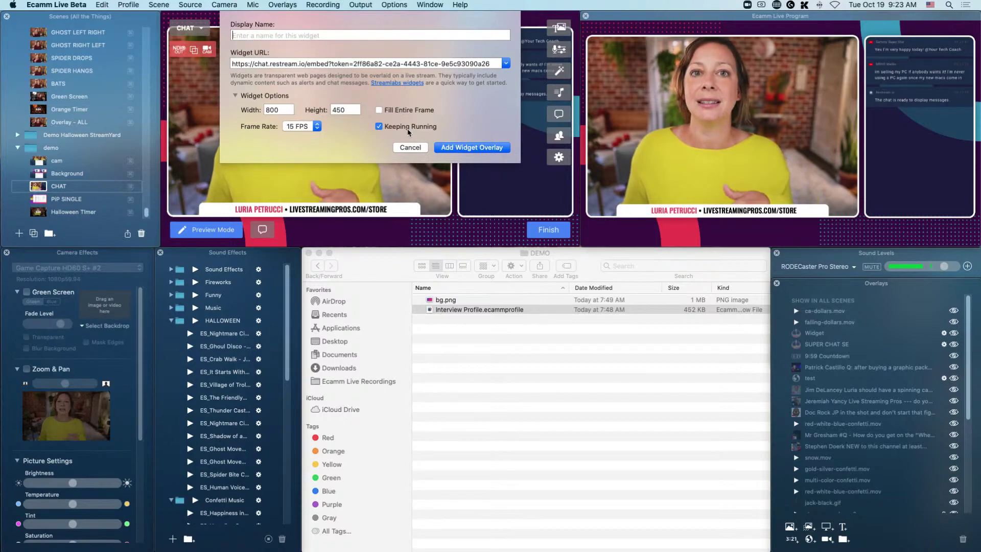
{"action": "left_click", "coordinate": [453, 148]}
{"action": "mouse_move", "coordinate": [243, 122]}
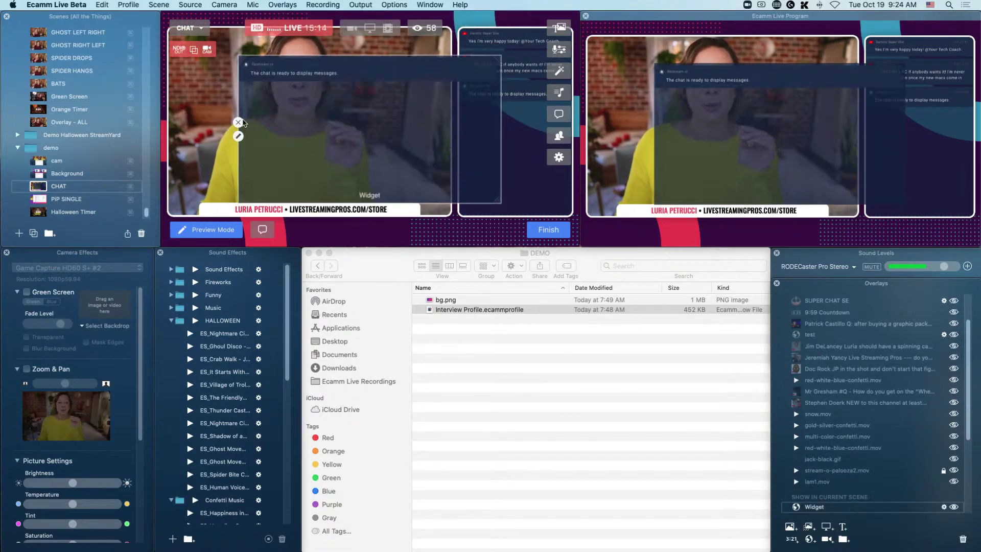
{"action": "left_click", "coordinate": [239, 123]}
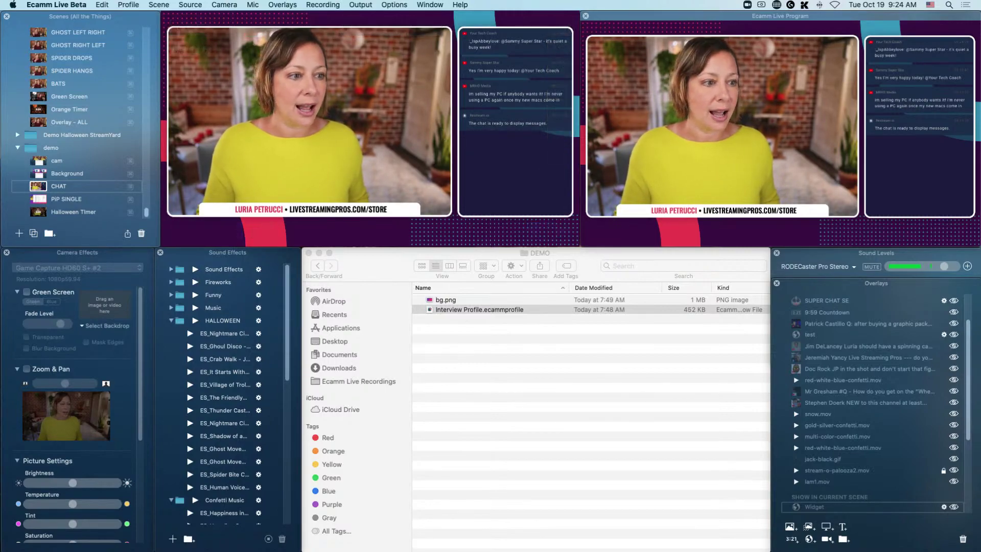
Switch to the cam scene and open the Interview window
{"action": "left_click", "coordinate": [38, 163]}
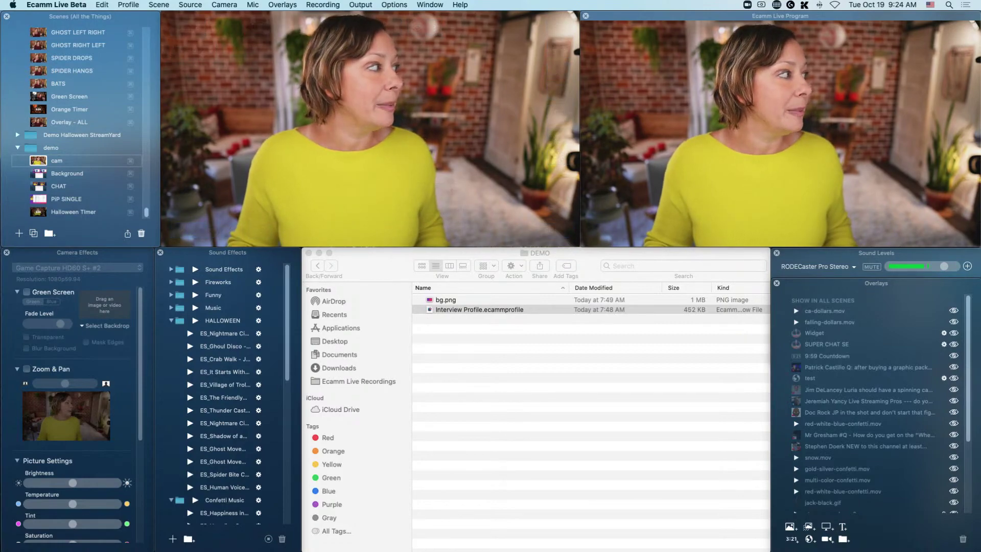
{"action": "left_click_drag", "start_coordinate": [224, 25], "coordinate": [523, 70]}
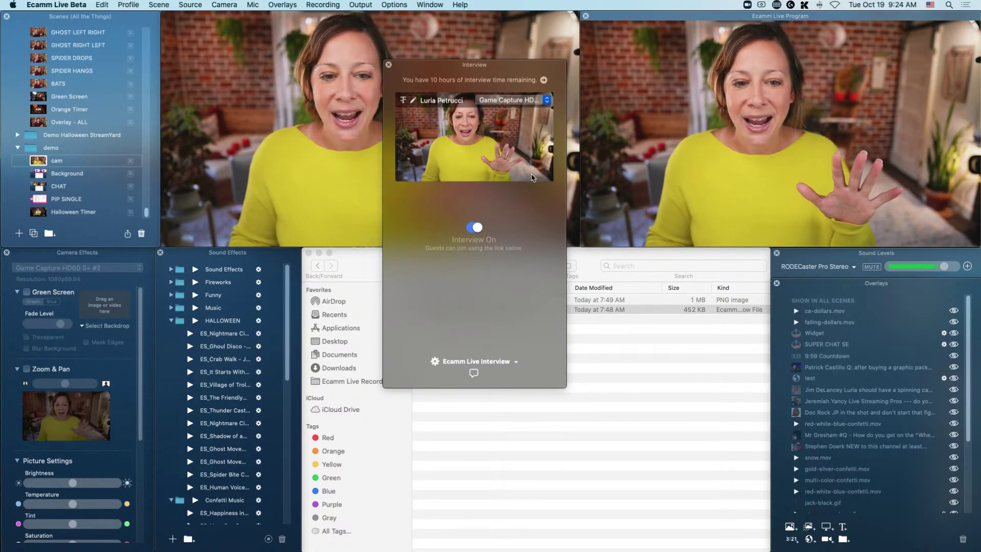
Try joinme.chat and callmy.show as the guest link domain in the interview page settings
{"action": "left_click", "coordinate": [435, 363]}
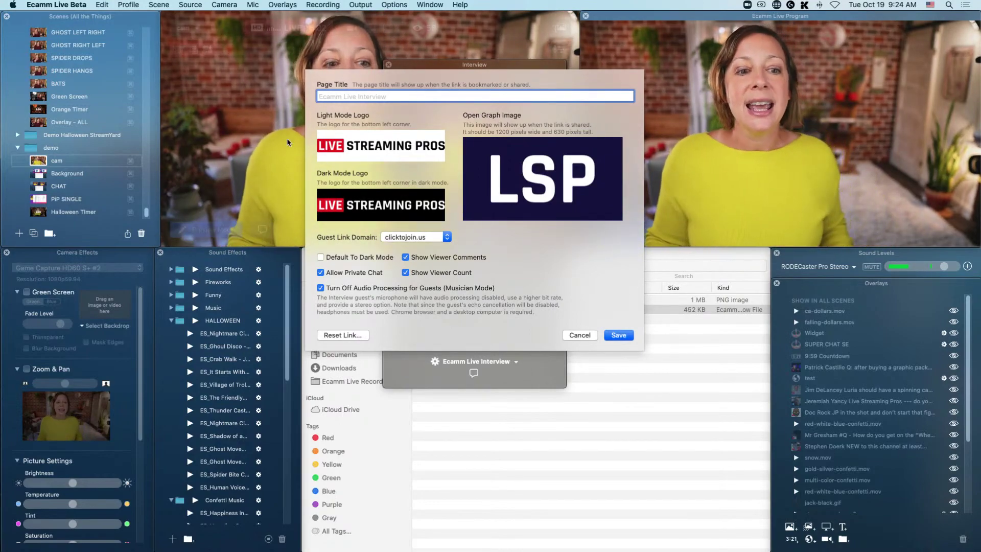
{"action": "left_click", "coordinate": [435, 238]}
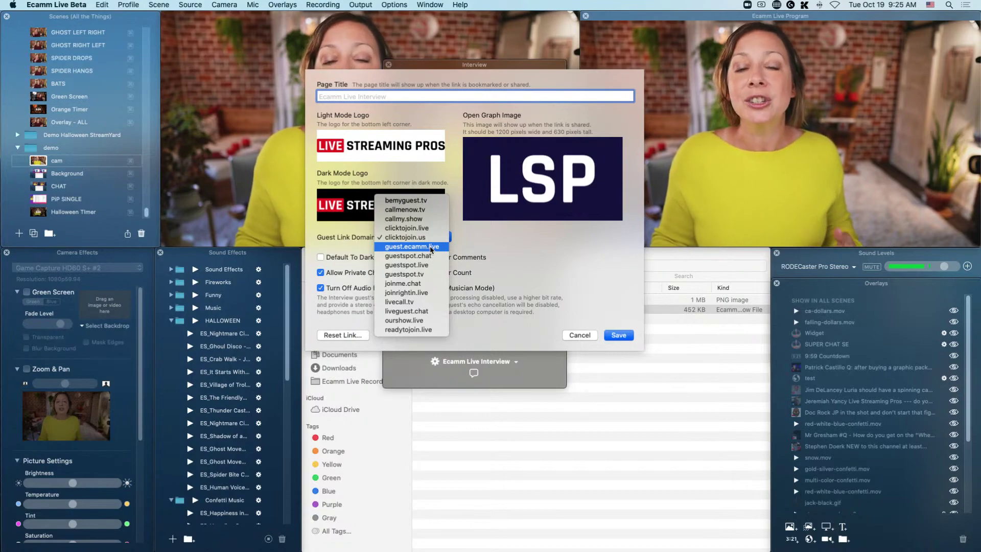
{"action": "left_click", "coordinate": [432, 283]}
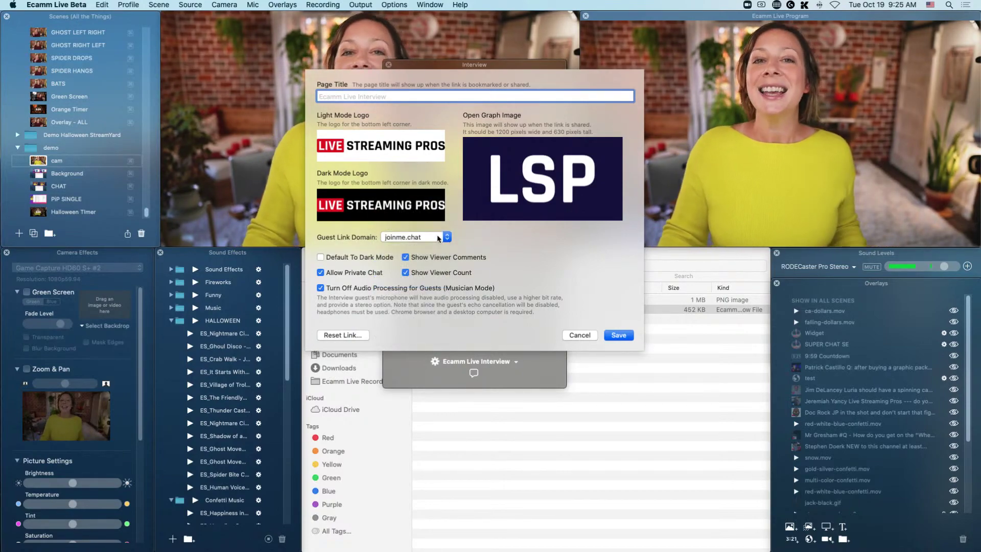
{"action": "left_click", "coordinate": [438, 238]}
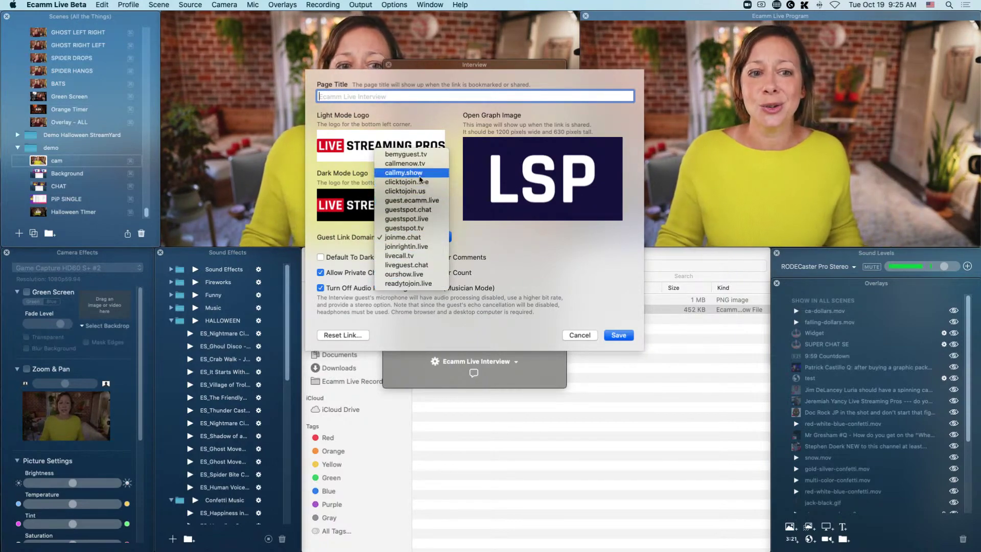
{"action": "left_click", "coordinate": [420, 179]}
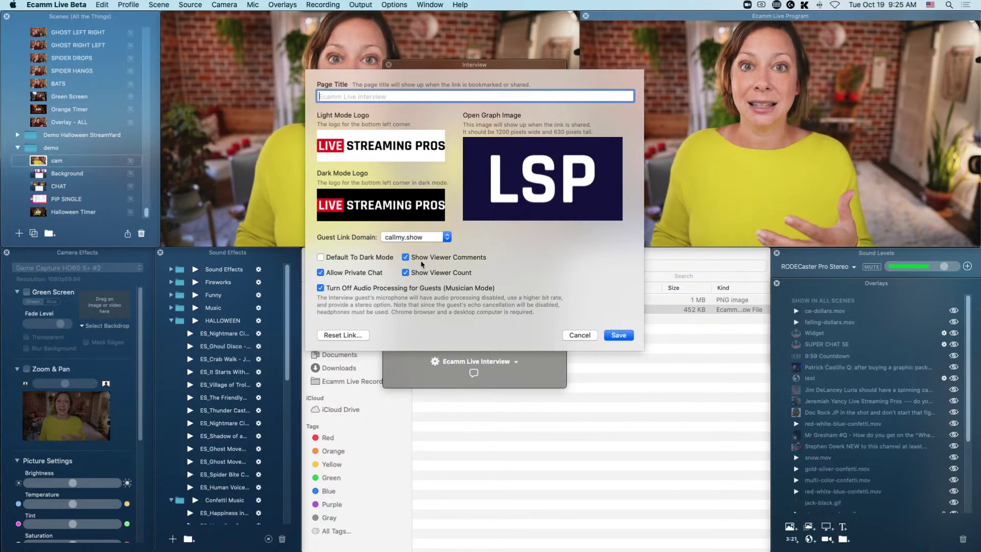
{"action": "left_click", "coordinate": [580, 335]}
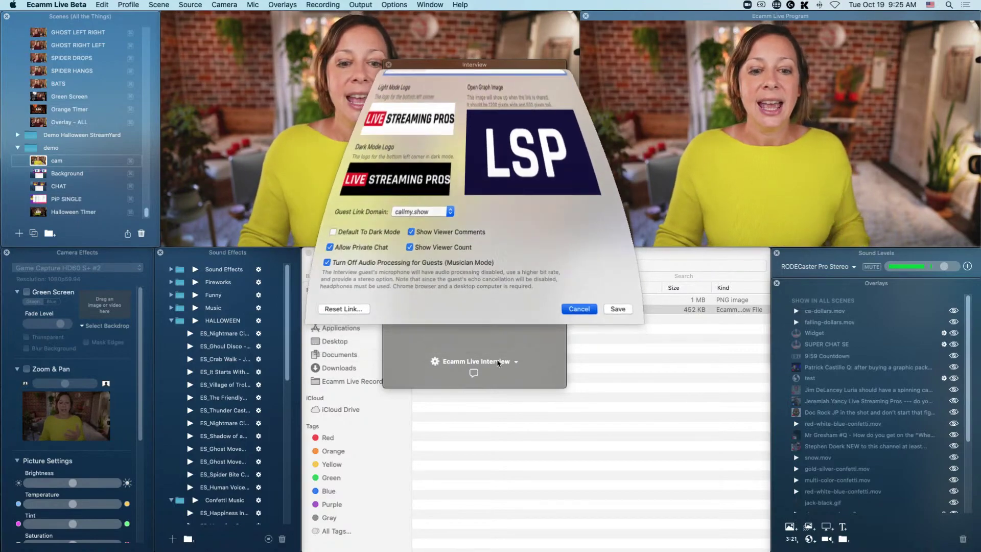
Check the list of interview settings, open the Interview Chat window beside the Interview window, and close both windows
{"action": "left_click", "coordinate": [474, 362]}
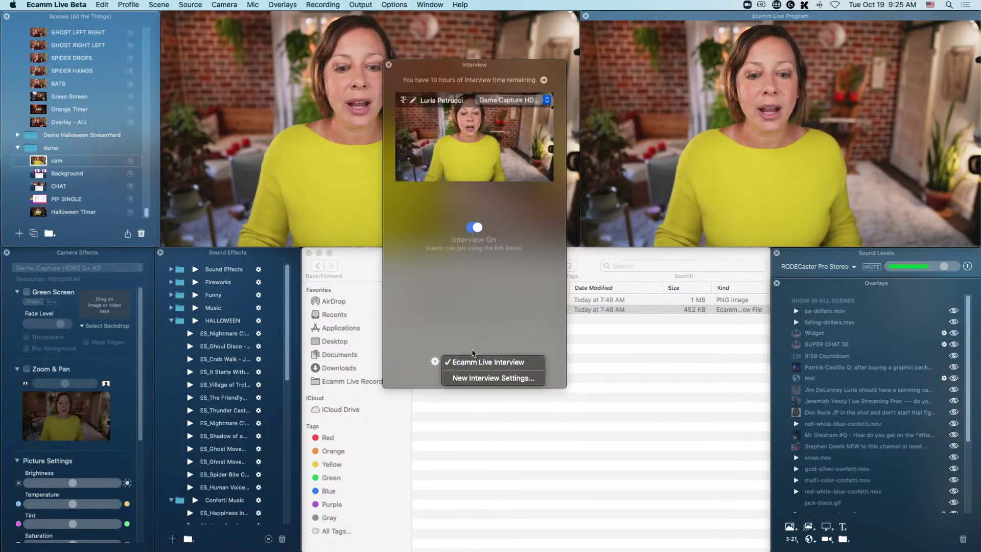
{"action": "left_click", "coordinate": [475, 364]}
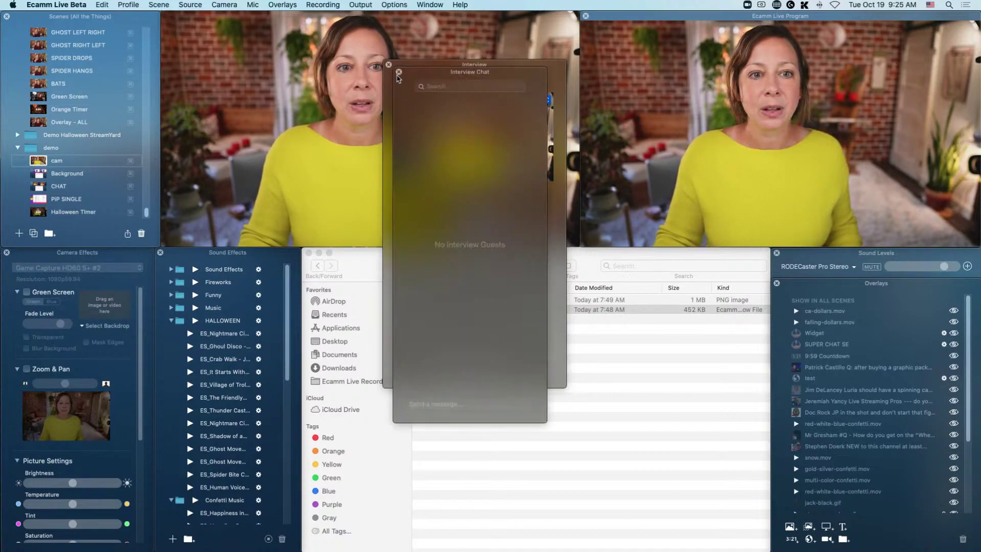
{"action": "left_click_drag", "start_coordinate": [401, 74], "coordinate": [582, 68]}
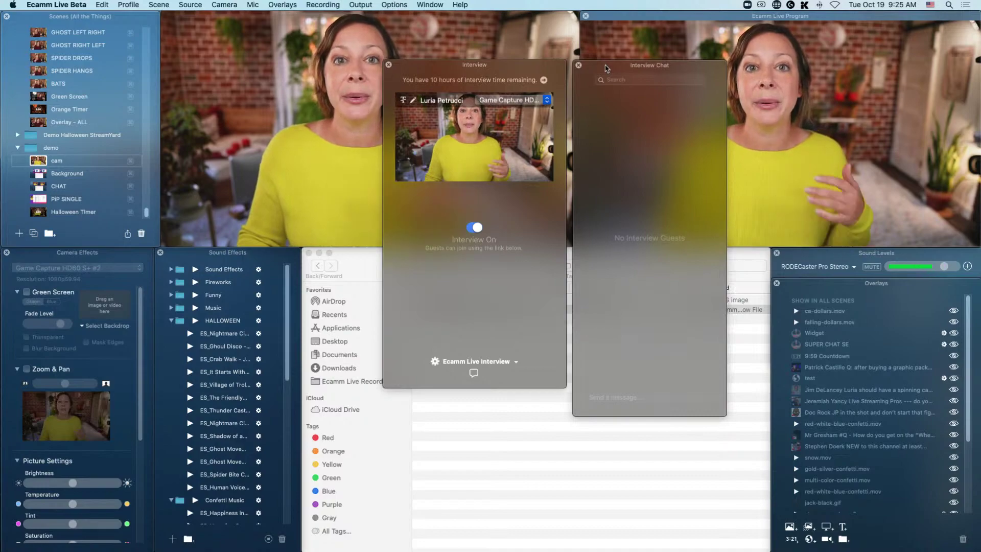
{"action": "left_click", "coordinate": [579, 66]}
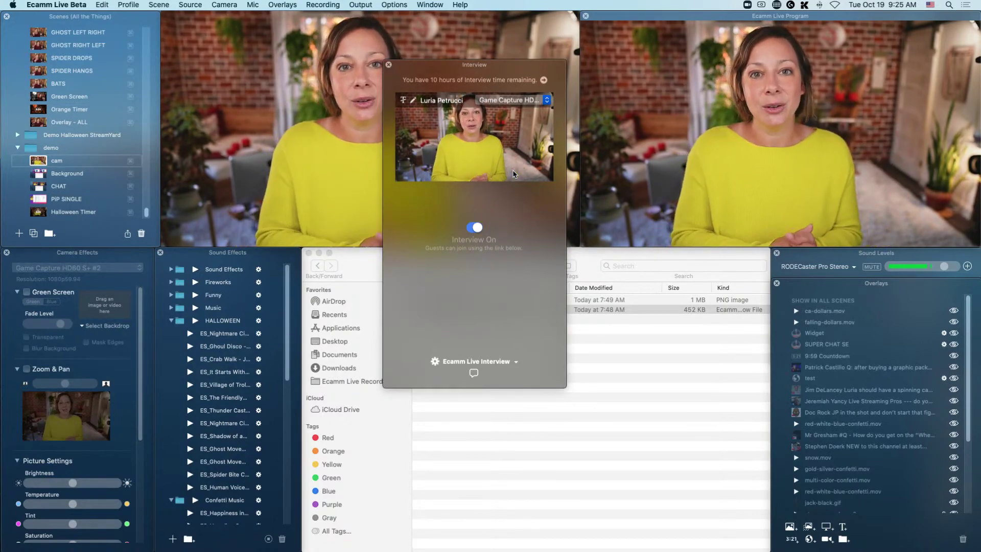
{"action": "key", "text": "super+w"}
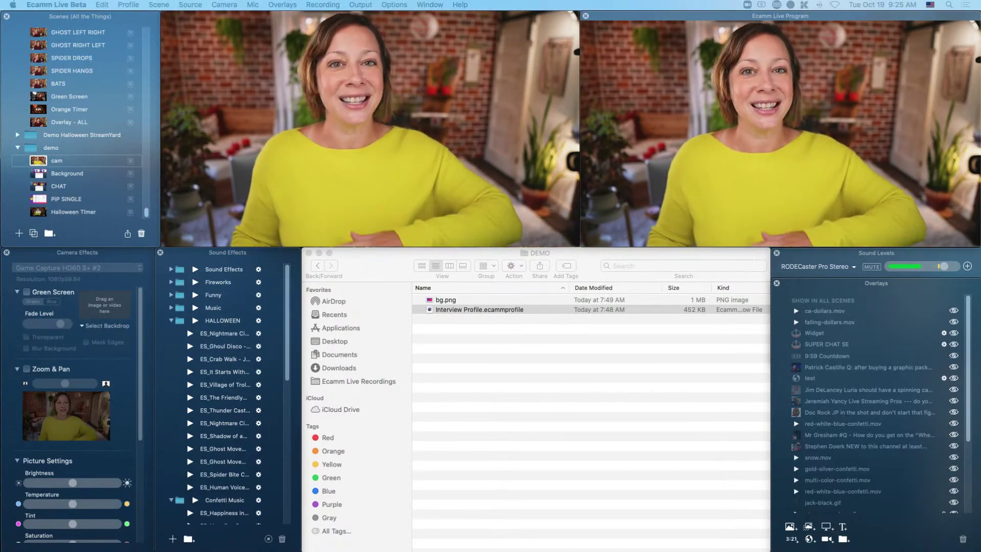
Rotate the cam scene's camera picture in quarter turns through two full rotations, back to upright
{"action": "mouse_move", "coordinate": [456, 89]}
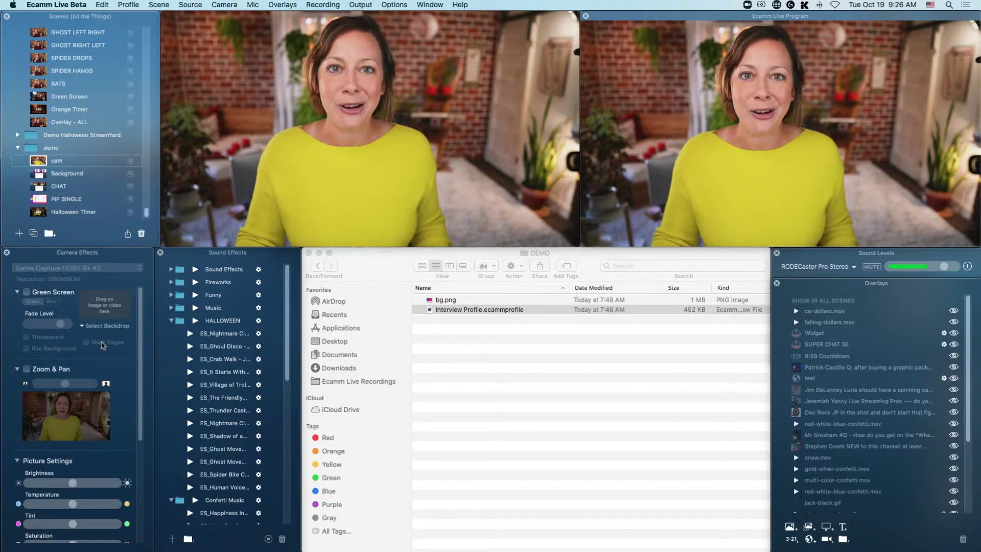
{"action": "scroll", "coordinate": [116, 443], "scroll_direction": "down", "scroll_amount": 5}
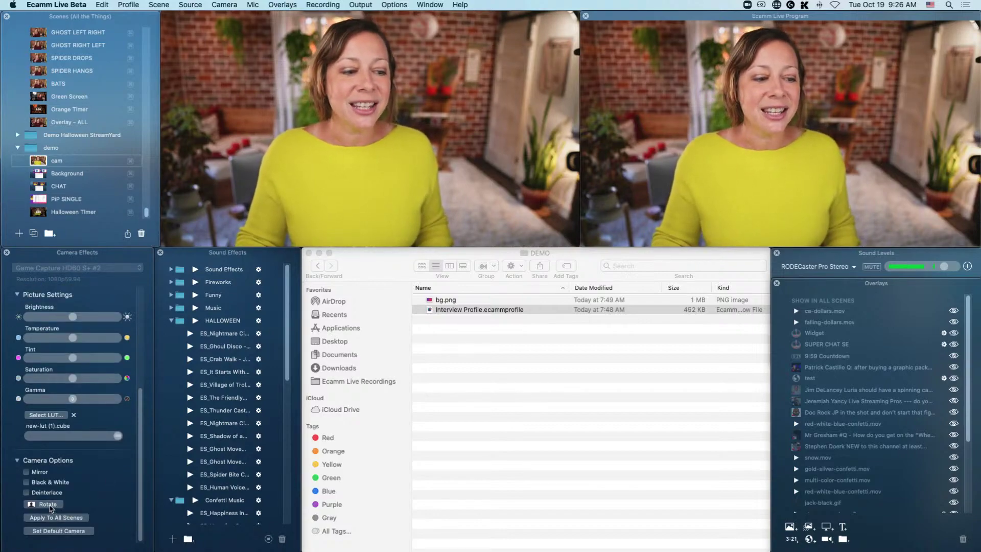
{"action": "left_click", "coordinate": [49, 504]}
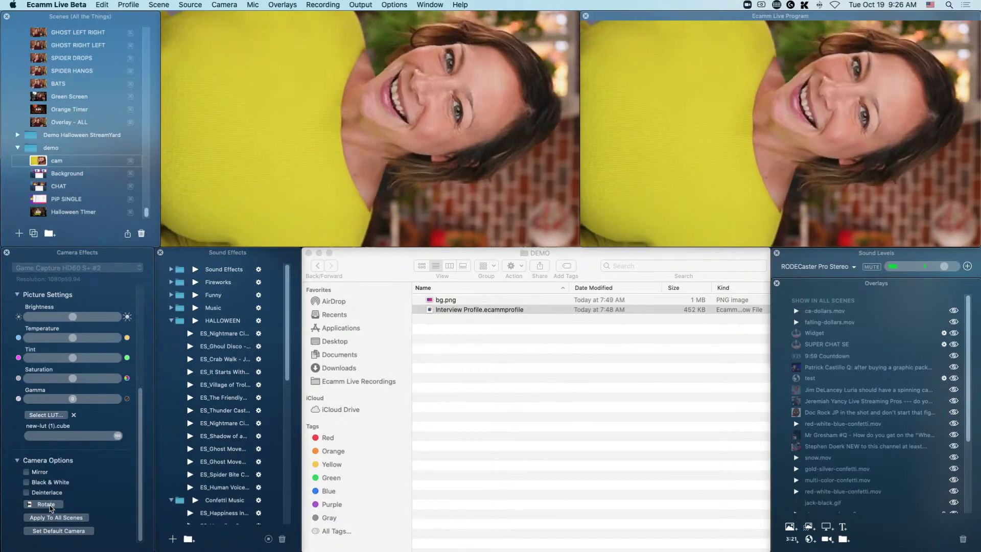
{"action": "left_click", "coordinate": [50, 506]}
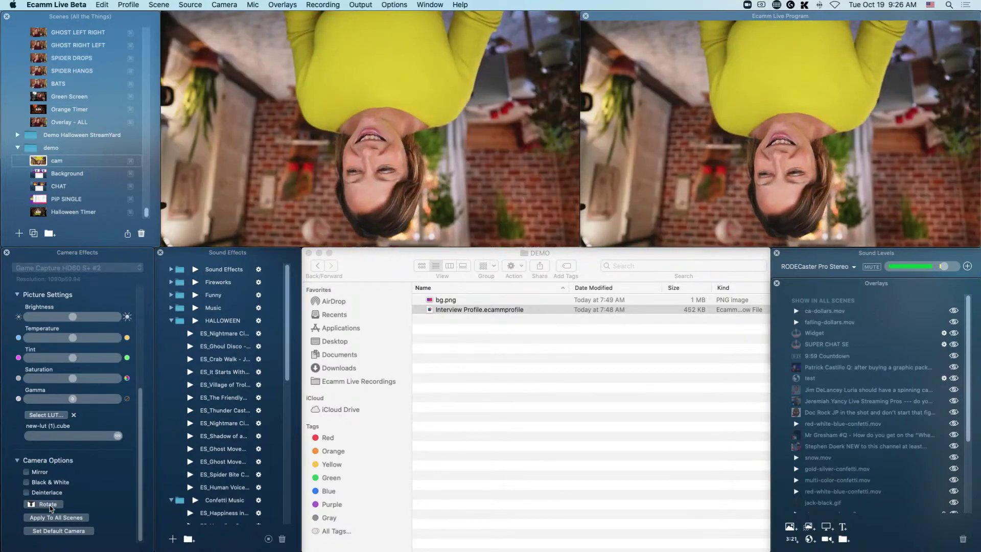
{"action": "left_click", "coordinate": [50, 505]}
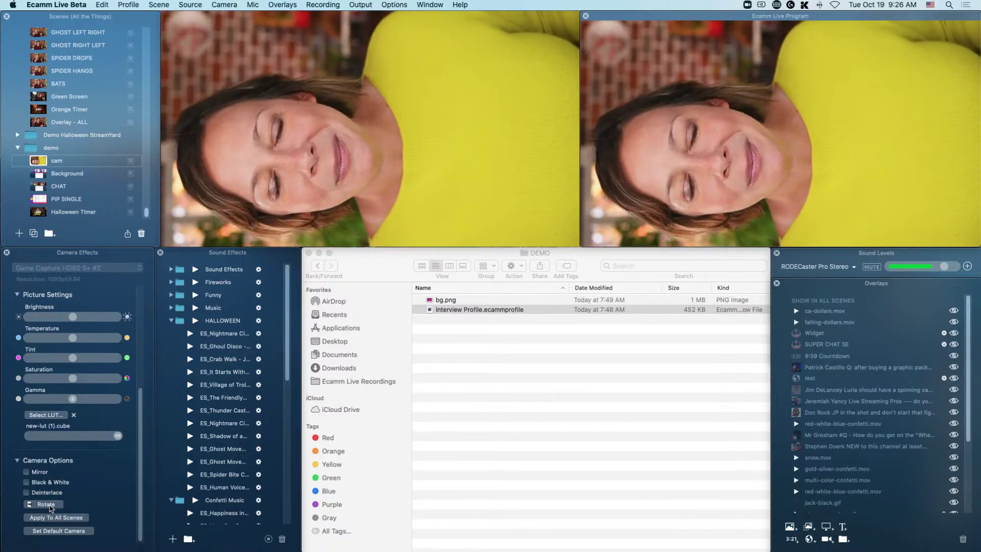
{"action": "left_click", "coordinate": [49, 505]}
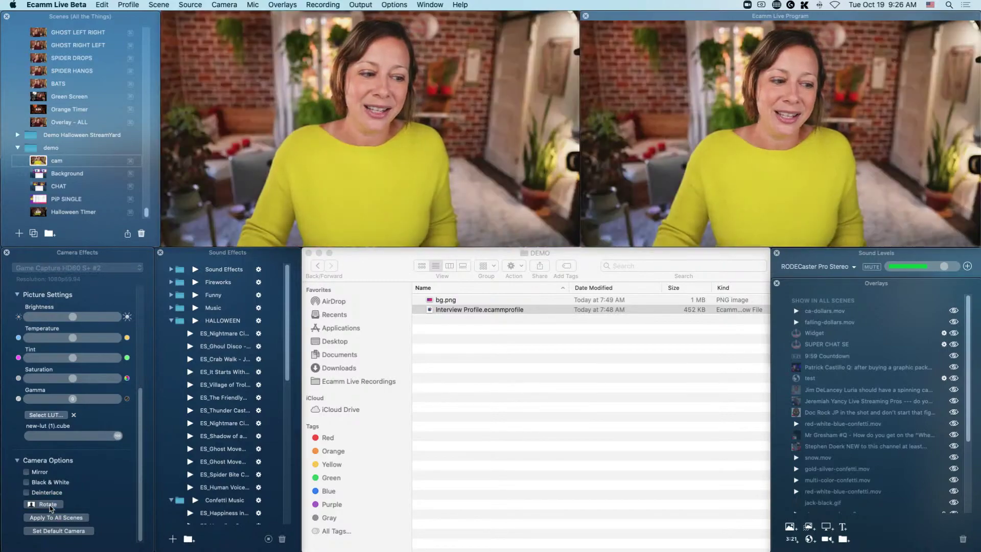
{"action": "left_click", "coordinate": [49, 505]}
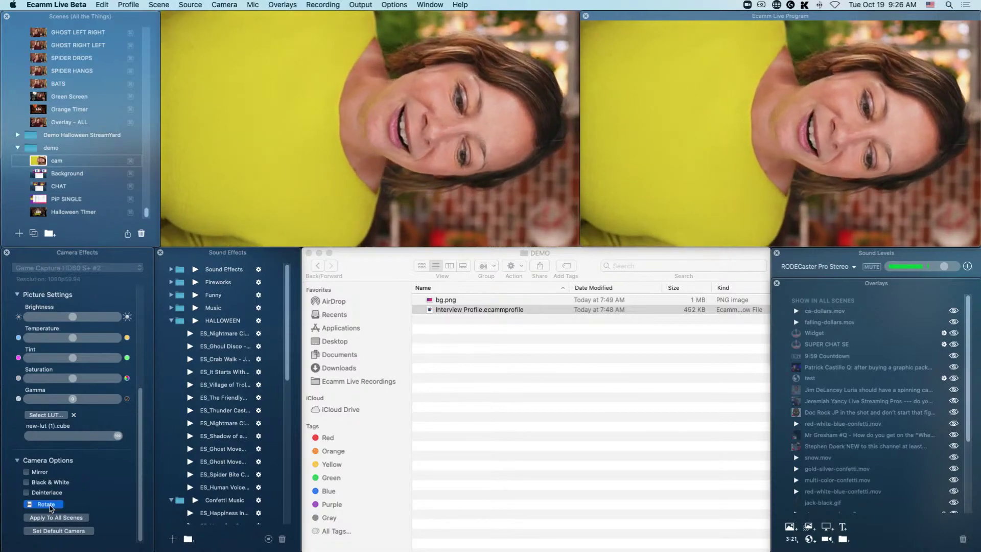
{"action": "left_click", "coordinate": [50, 505]}
{"action": "left_click", "coordinate": [49, 506]}
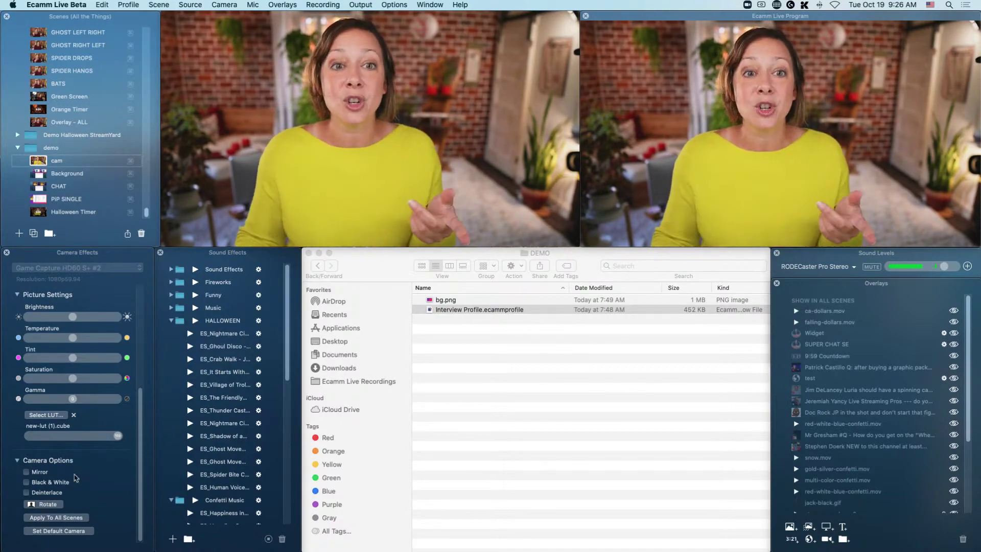
Open the list of stream and scene options
{"action": "left_click", "coordinate": [388, 5]}
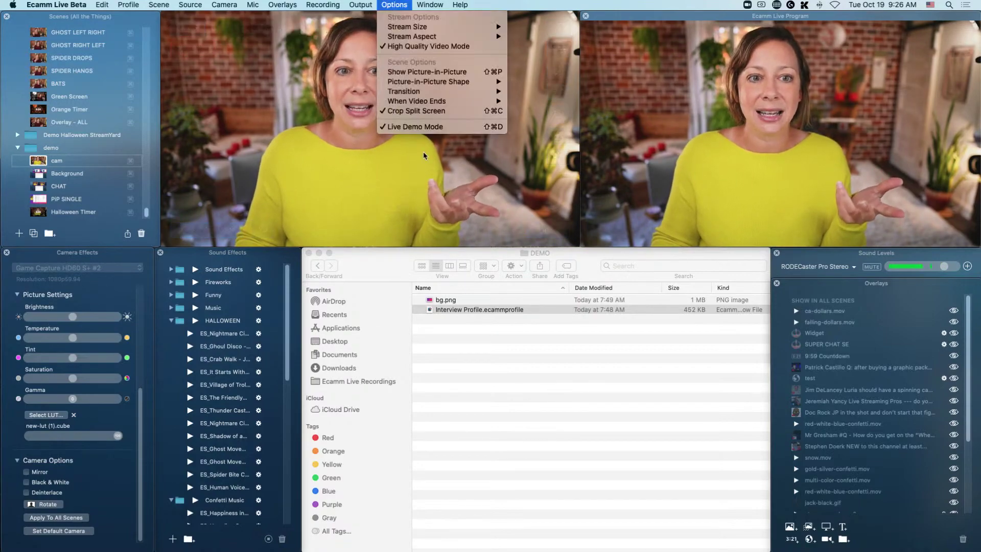